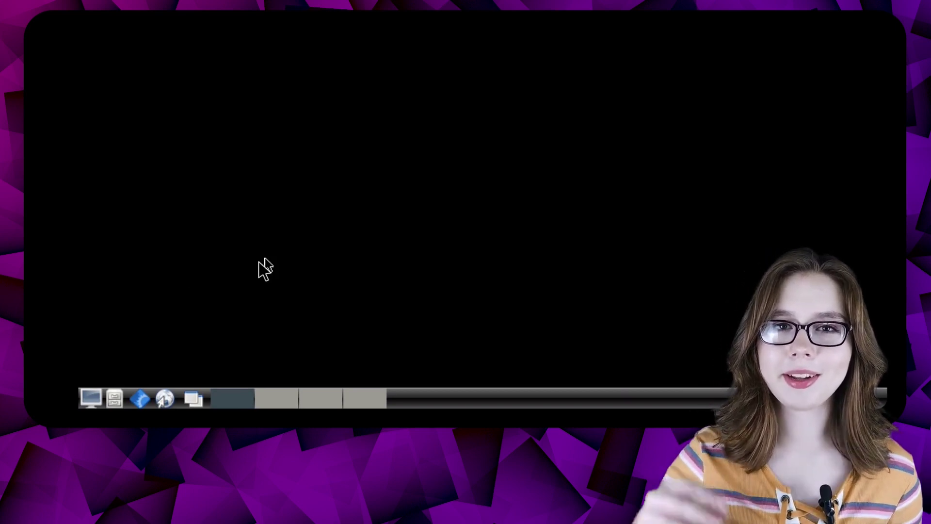
Open Customize Look and Feel and view the window border, title bar and font settings
click(92, 400)
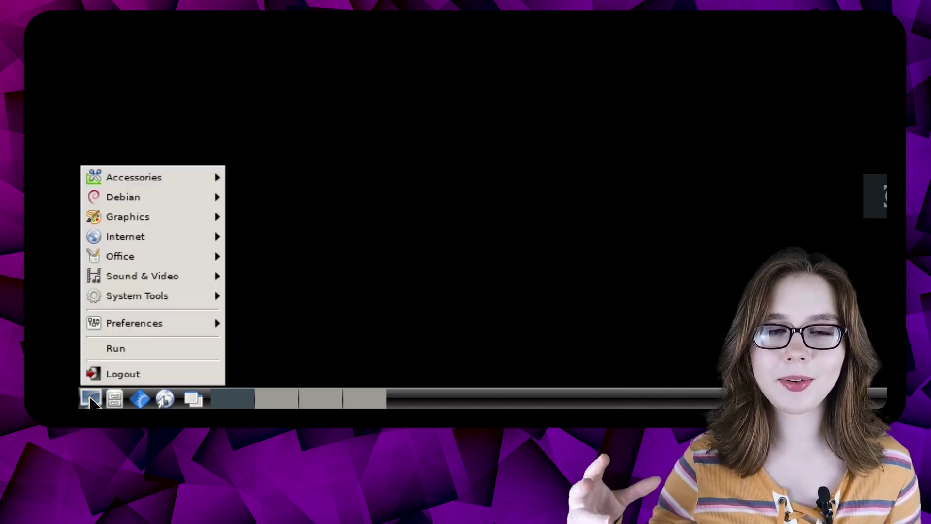
mouse_move(195, 324)
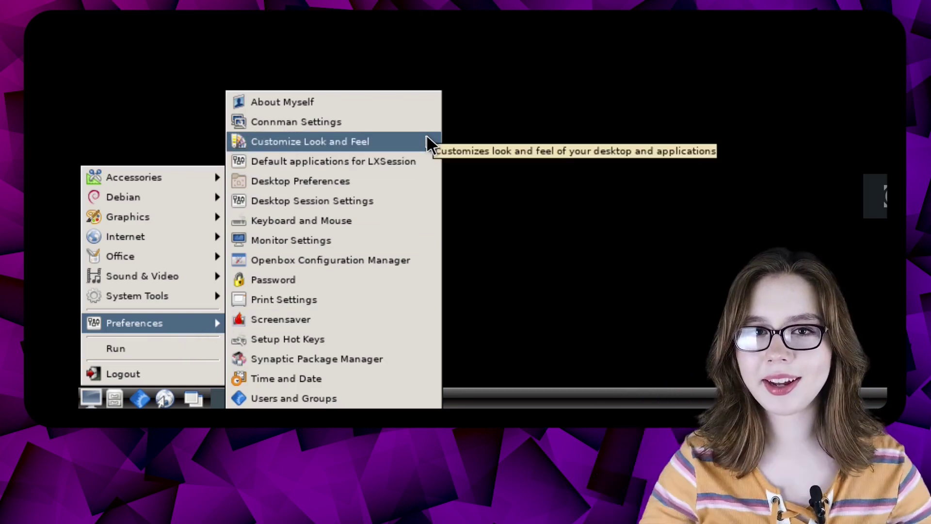
click(426, 141)
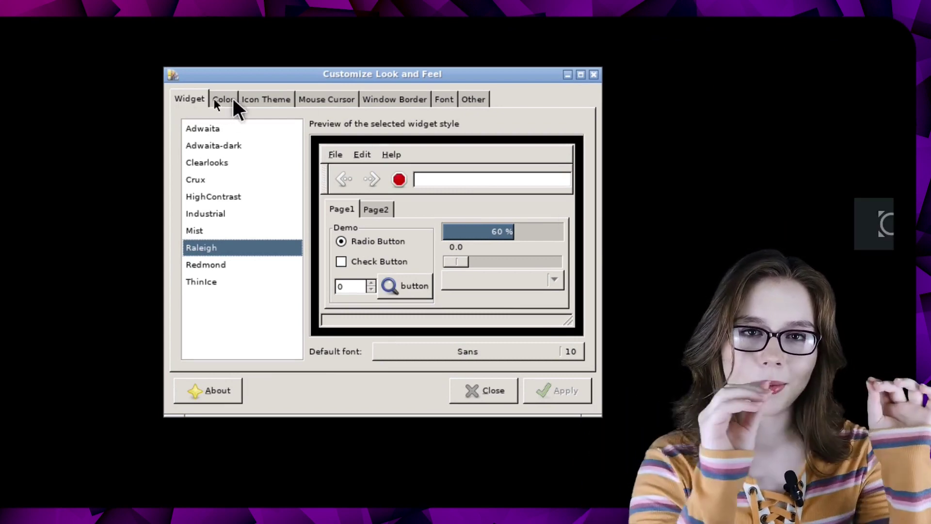
click(386, 100)
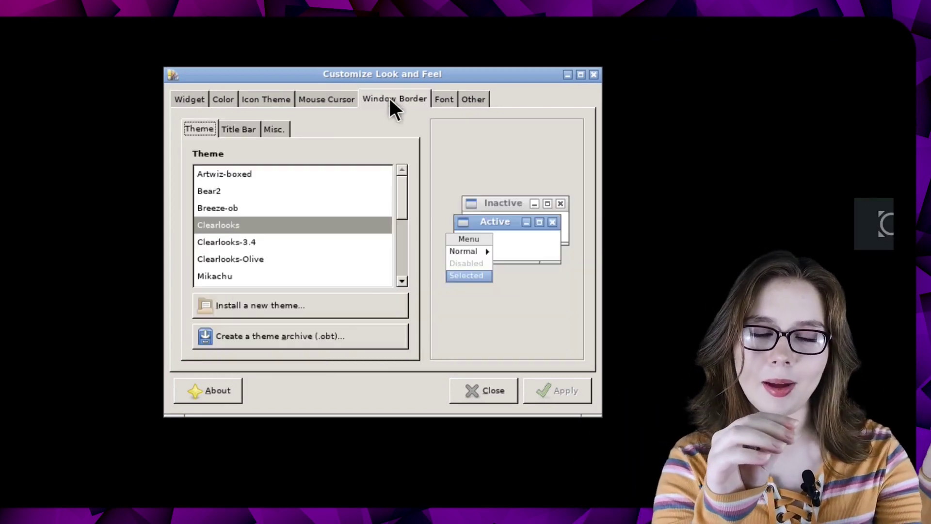
click(245, 128)
click(275, 128)
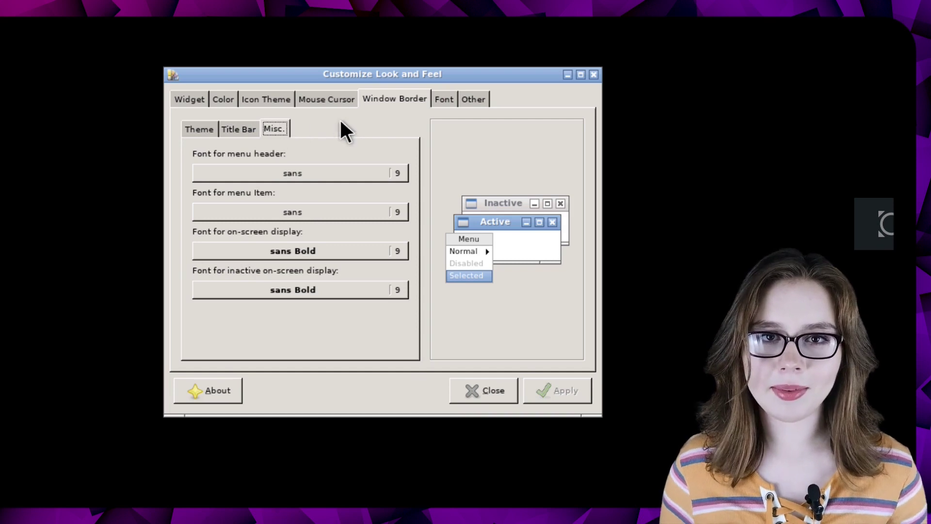
Step through the Widget, Color, Icon Theme, Mouse Cursor, Window Border, Font and Other tabs, ending on Widget
click(194, 95)
click(236, 97)
click(265, 97)
click(318, 99)
click(380, 97)
click(451, 99)
click(474, 101)
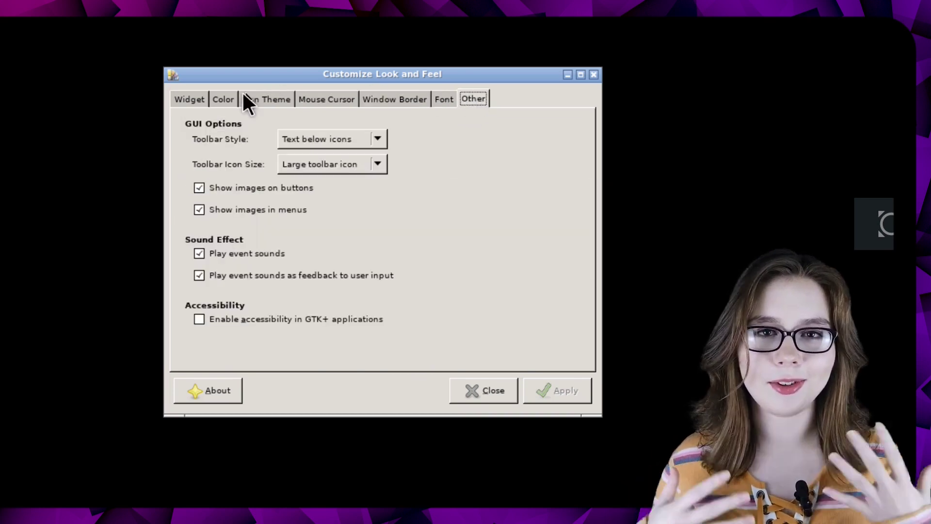
click(199, 103)
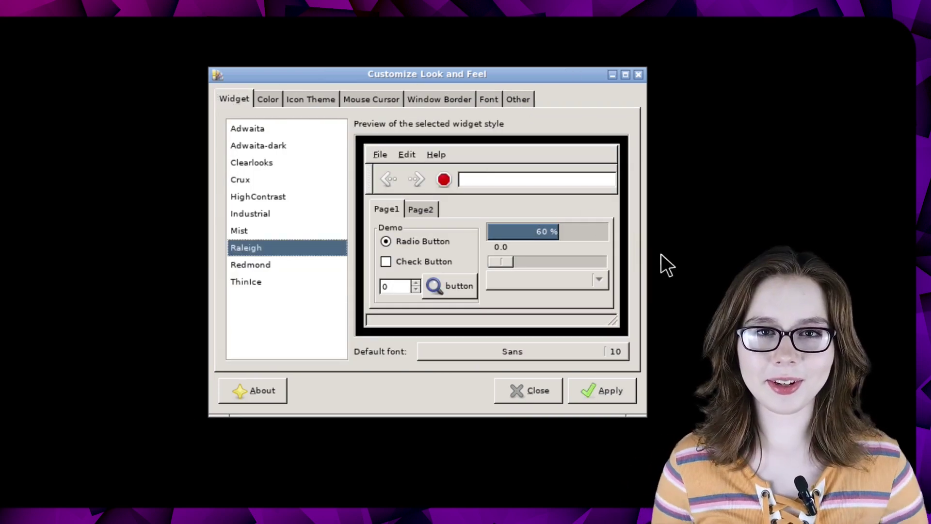
Pick Sans at size 16 as the default font and apply the change
click(547, 350)
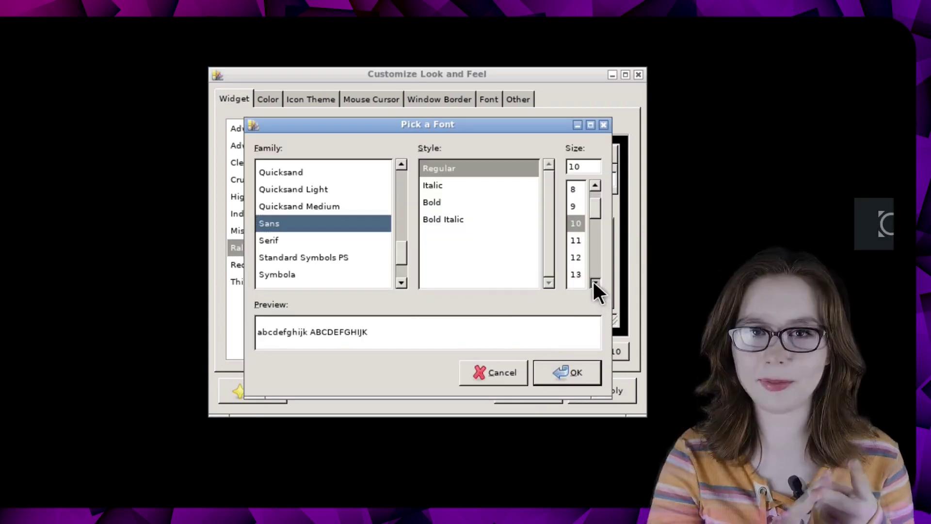
click(595, 283)
click(576, 271)
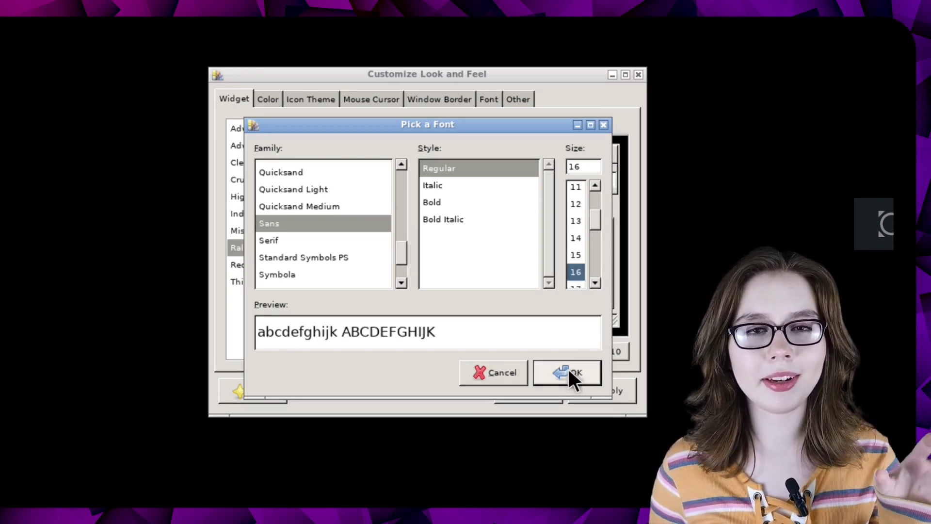
click(568, 369)
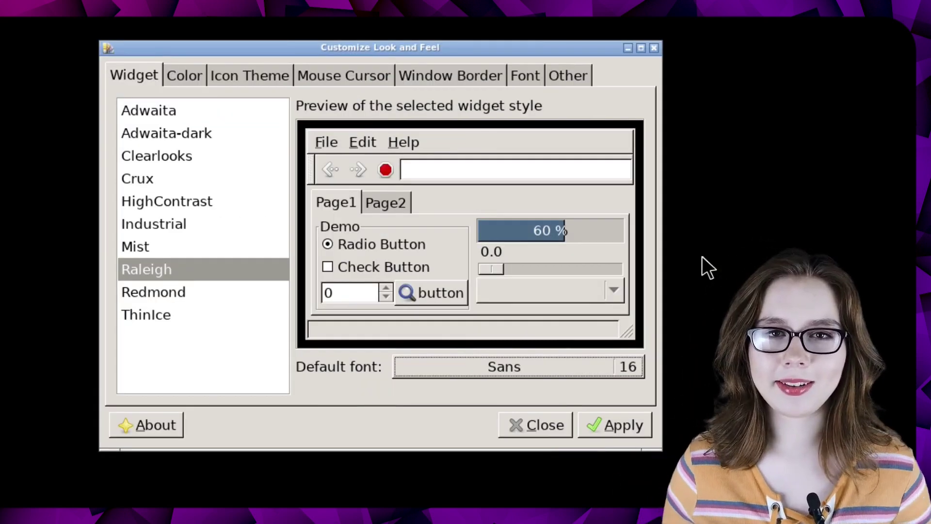
click(624, 420)
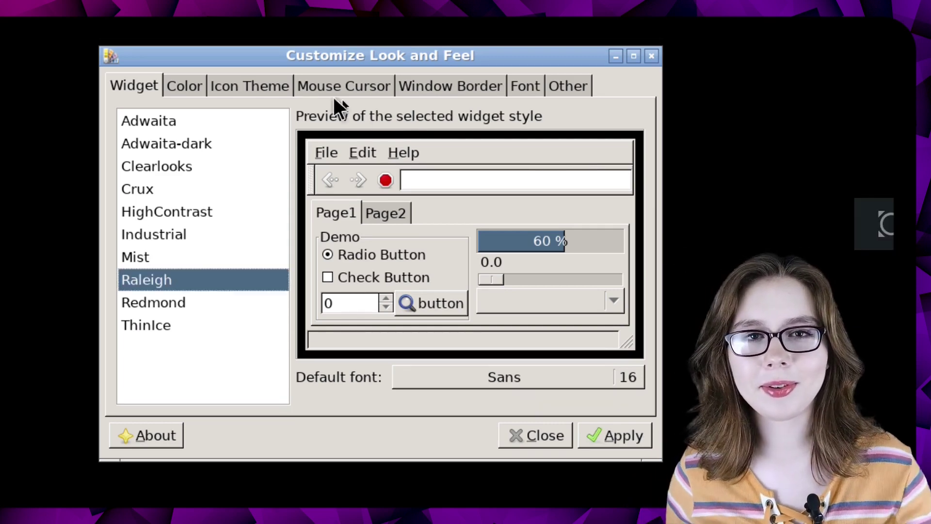
Preview the GNOME icon themes, then select and apply GNOME-Brave
click(259, 80)
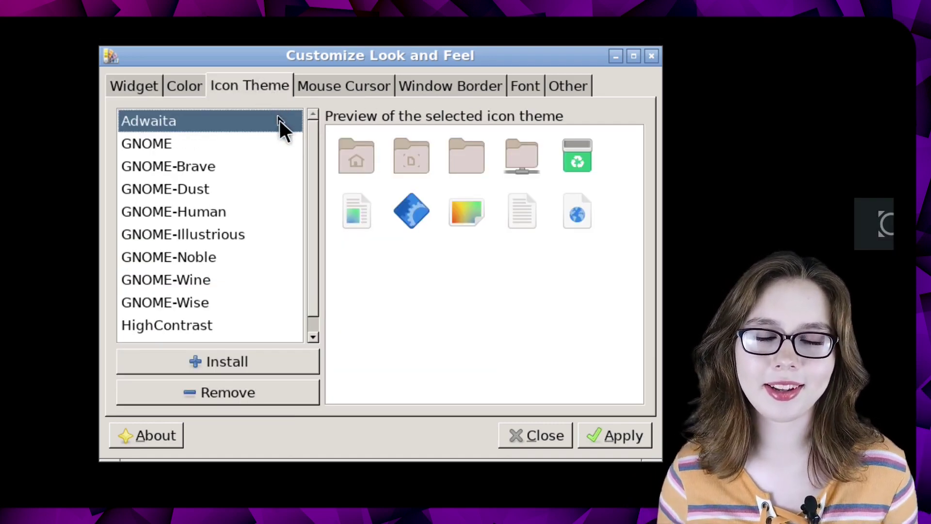
click(290, 144)
key(Down)
key(Down)
key(Down)
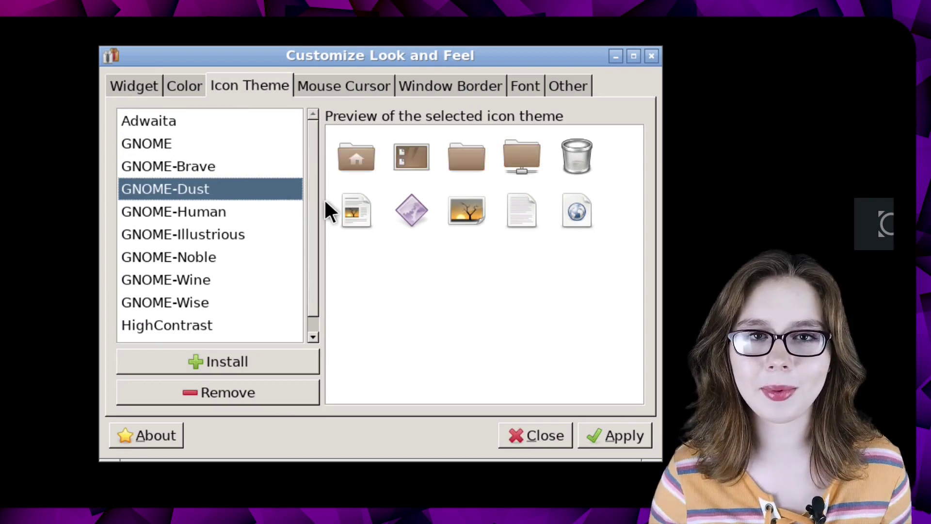
key(Down)
key(Down)
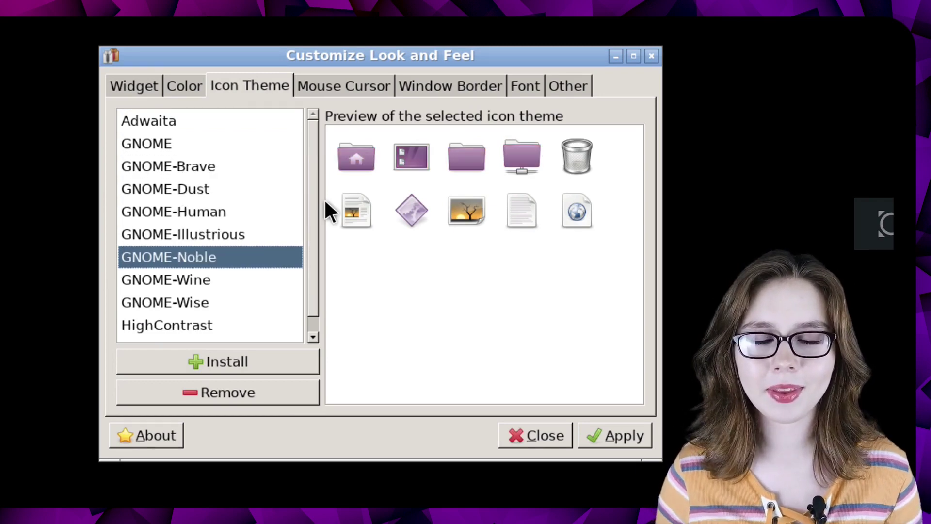
click(204, 165)
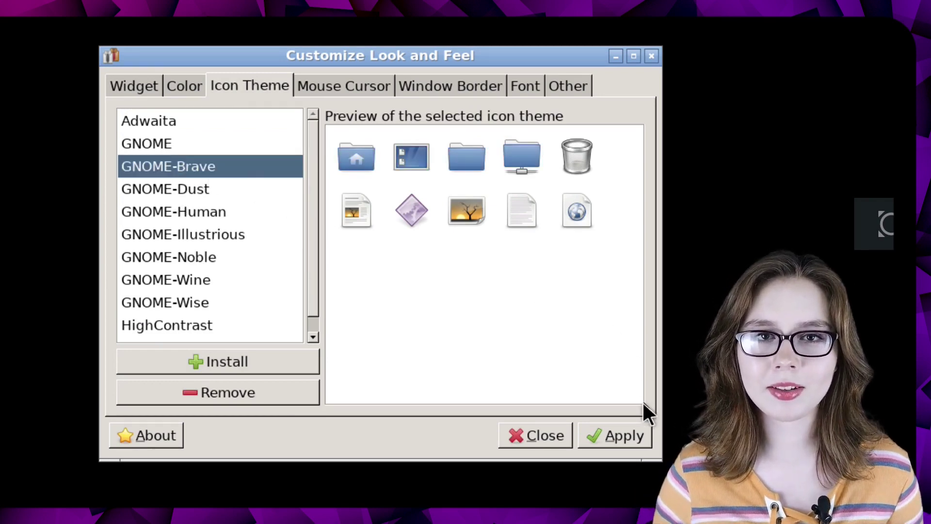
click(620, 427)
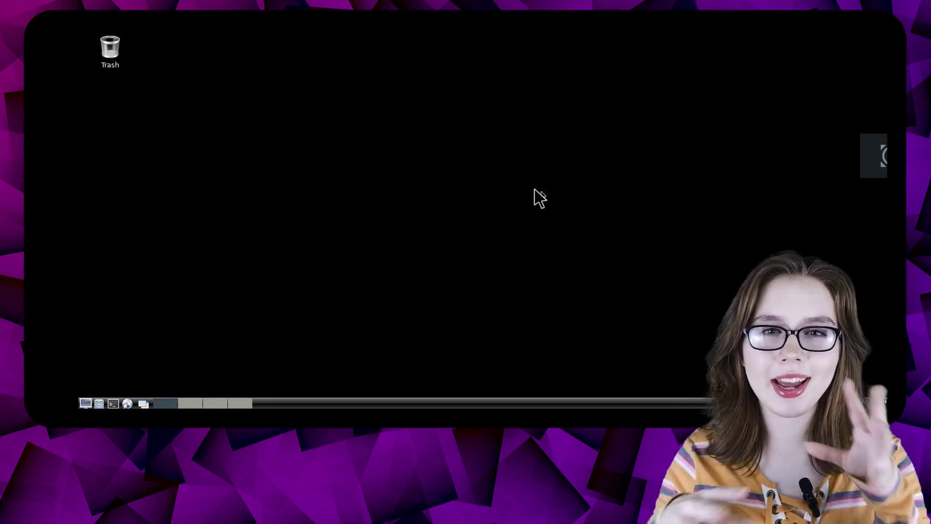
Open Desktop Preferences and set the wallpaper mode to 'Stretch to fill the entire monitor area'
right_click(333, 132)
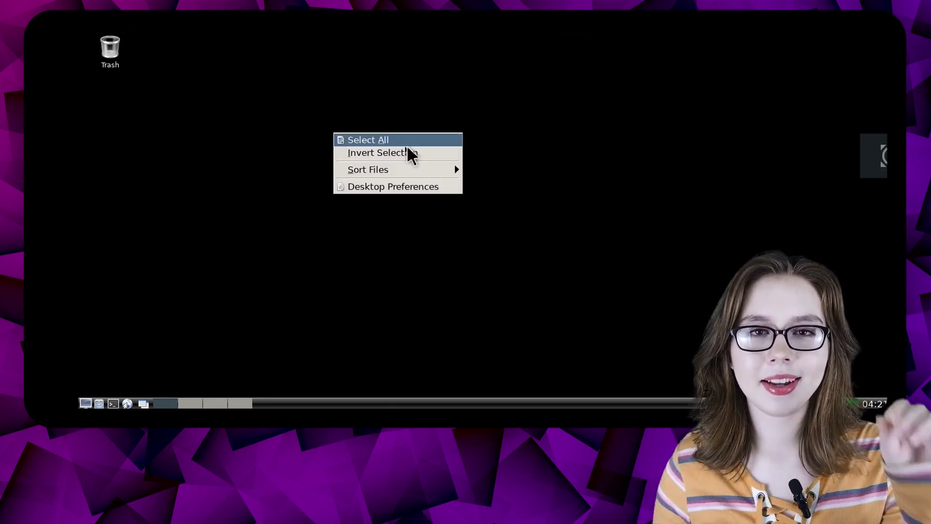
click(461, 186)
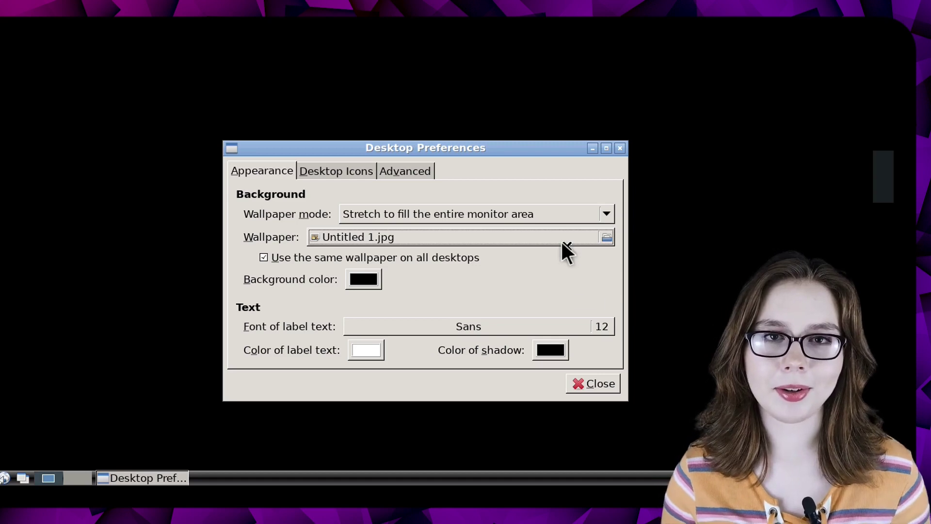
click(542, 233)
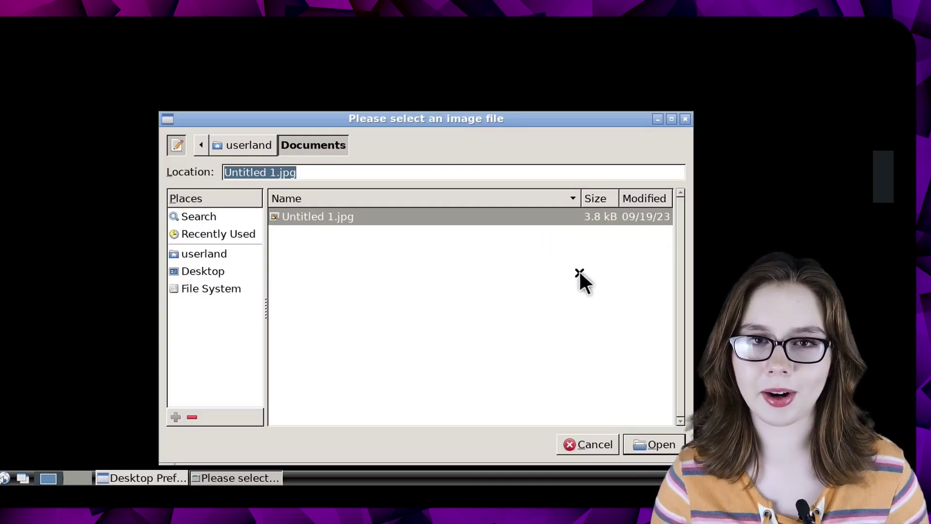
key(Return)
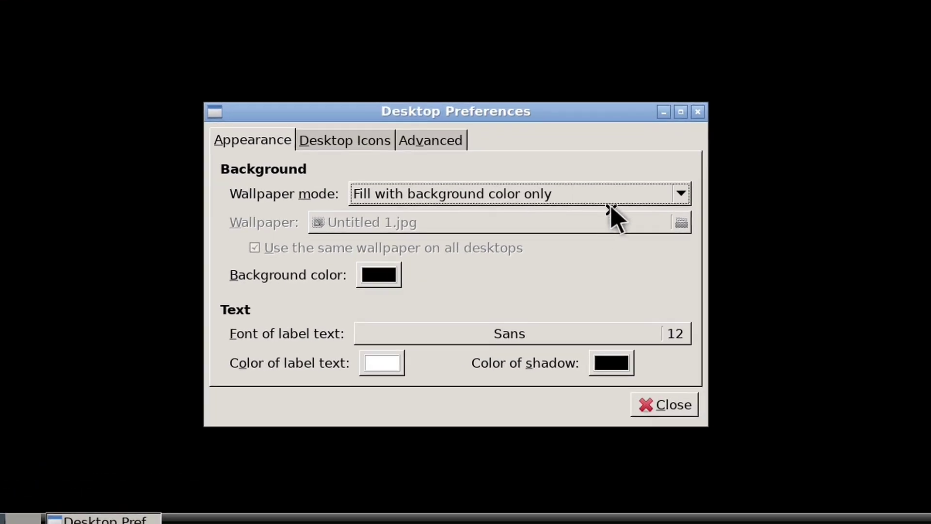
click(618, 193)
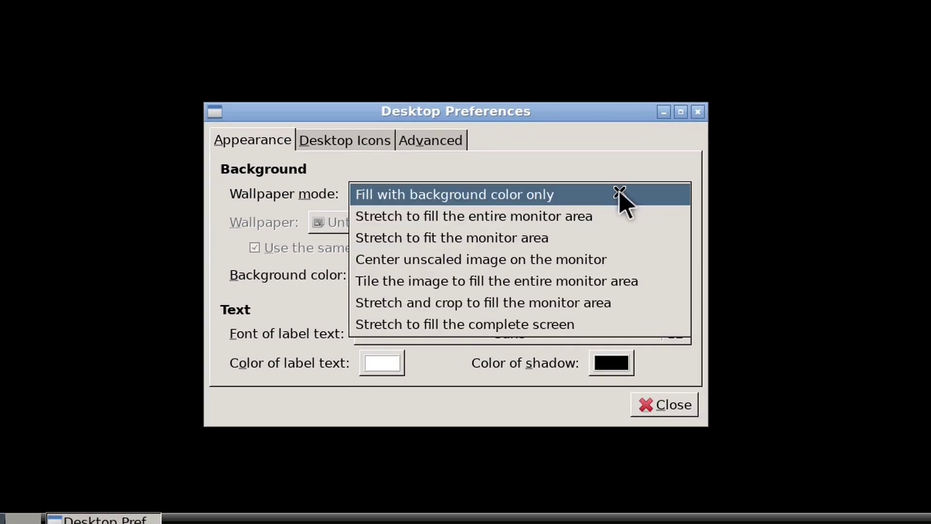
click(656, 212)
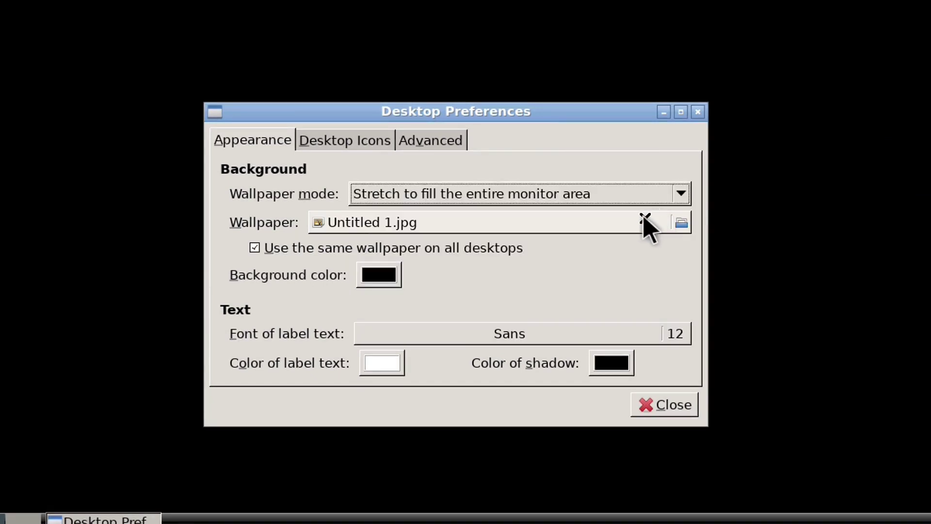
In the wallpaper chooser, browse from the file system root into /usr/share
click(630, 223)
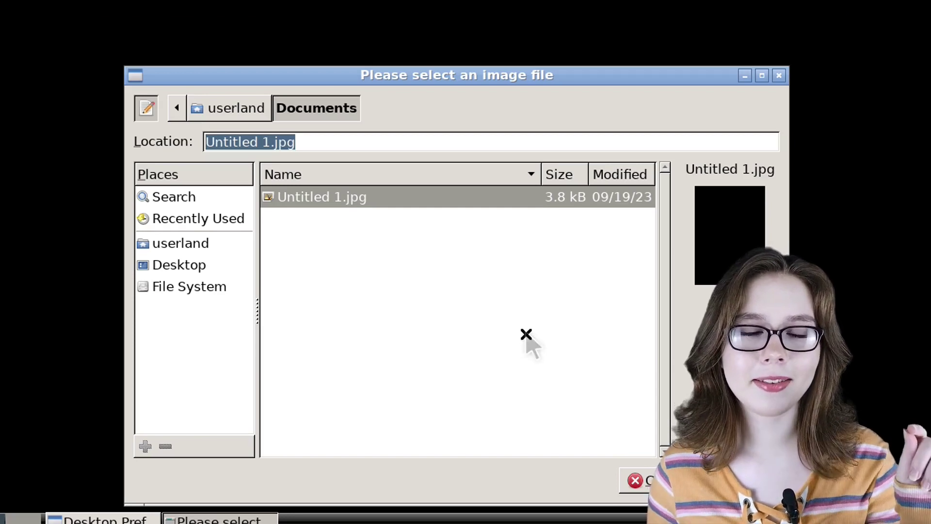
click(226, 288)
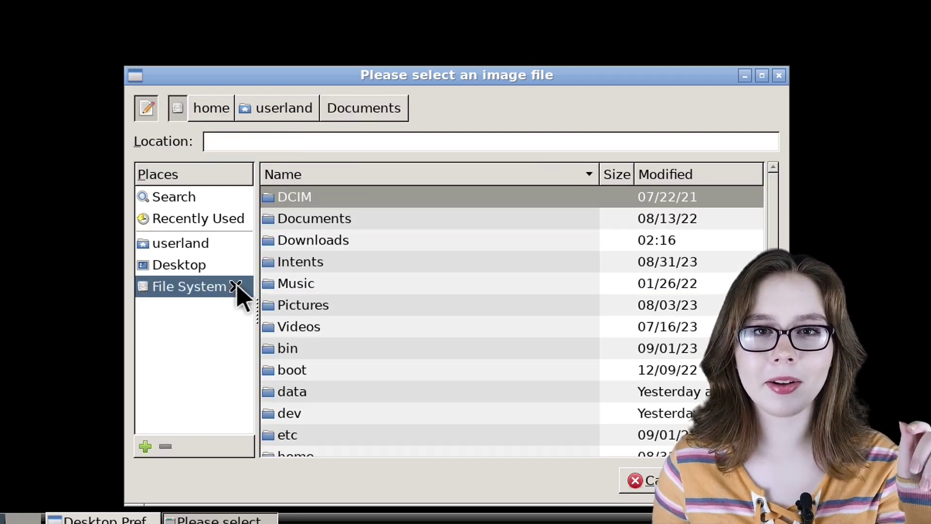
scroll(401, 320, down, 8)
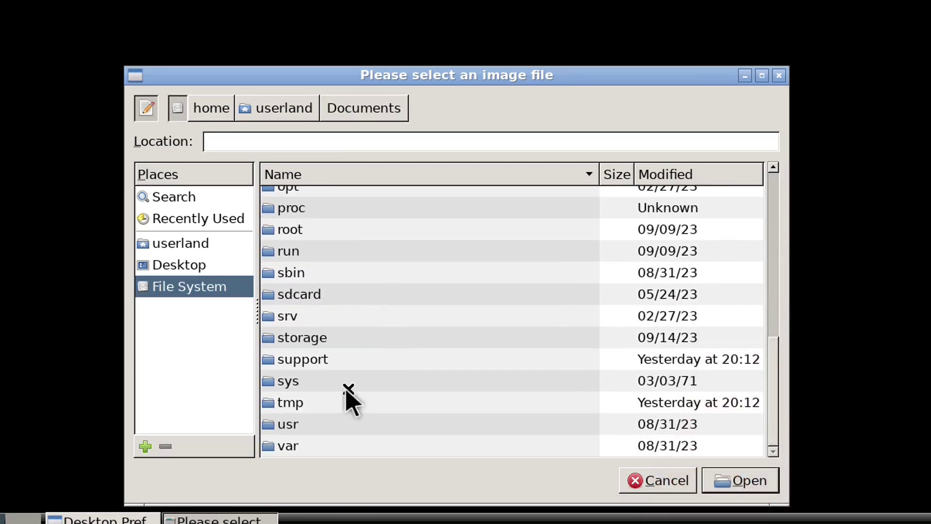
click(323, 425)
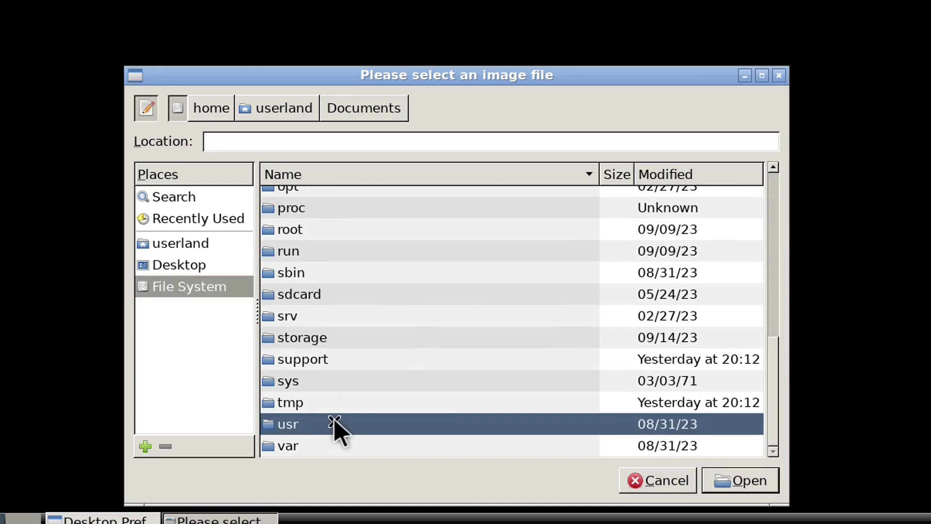
double_click(335, 423)
click(356, 349)
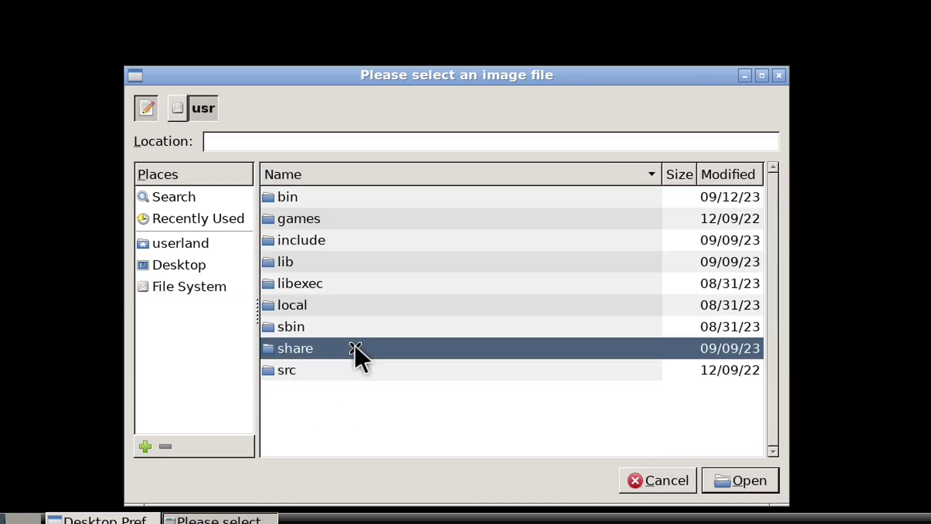
double_click(355, 347)
drag(773, 191, 777, 461)
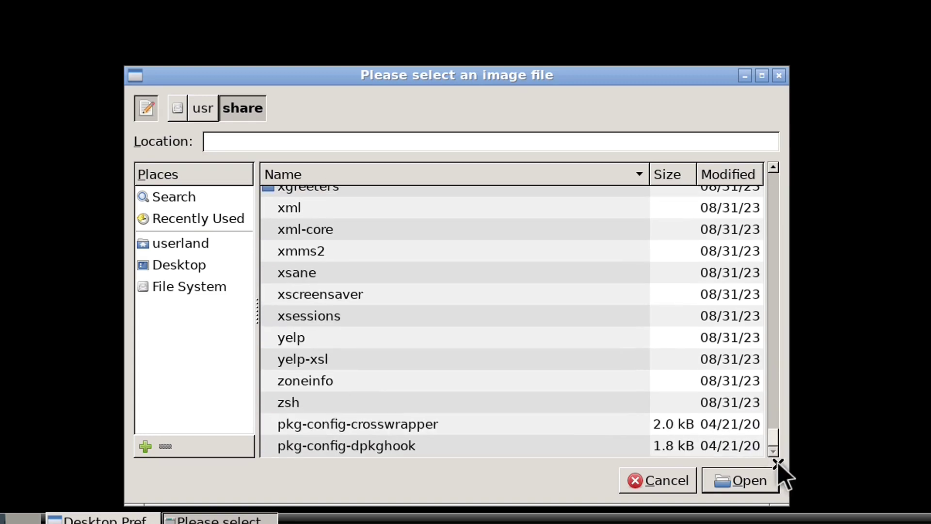
scroll(582, 336, up, 4)
Set wallpapers/DebianTheme/contents/images/1920x1200.svg as the wallpaper and close Desktop Preferences
double_click(582, 333)
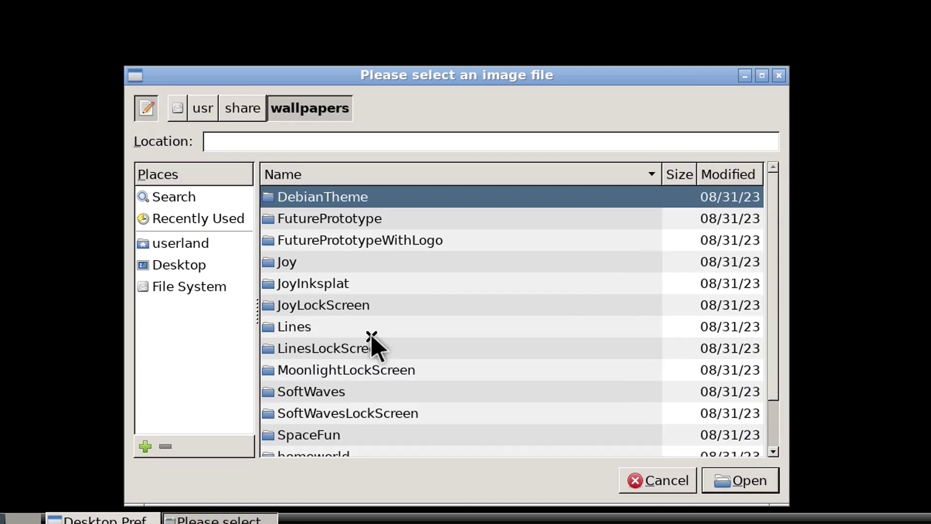
double_click(390, 197)
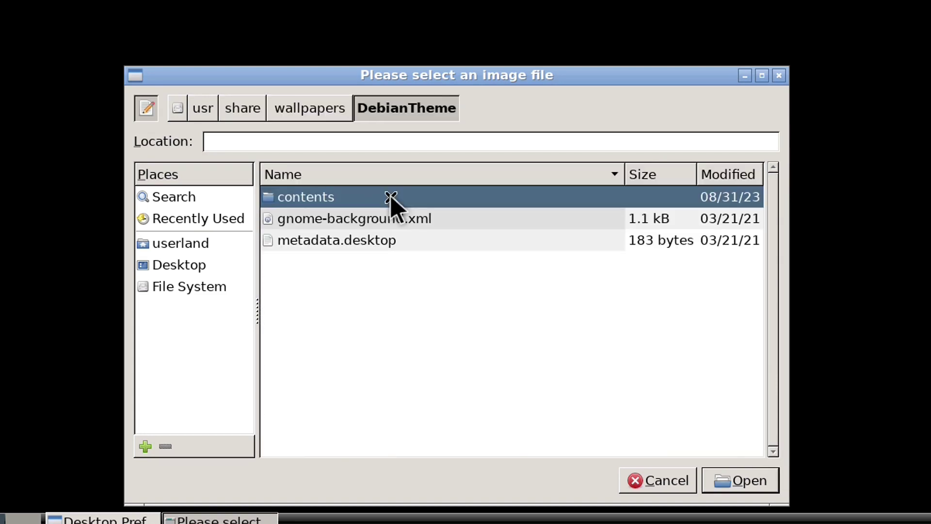
double_click(391, 196)
double_click(391, 196)
click(505, 262)
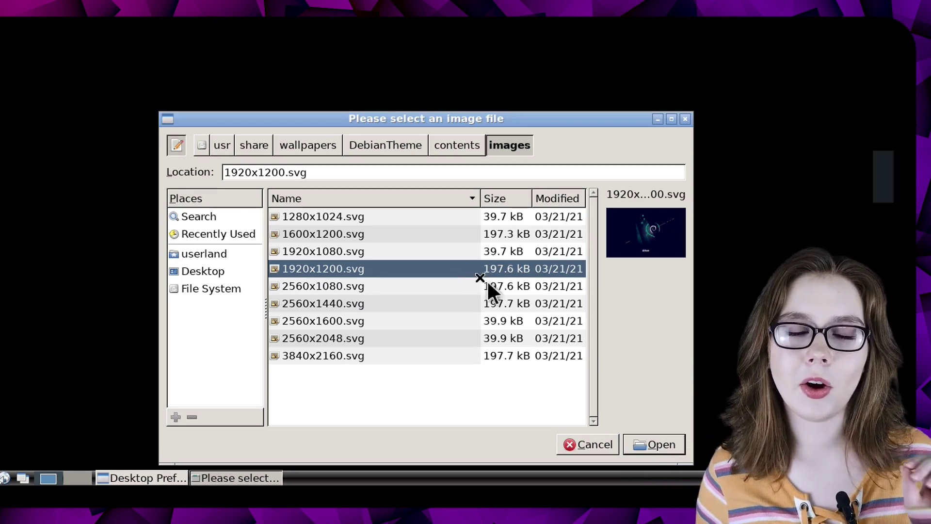
click(667, 438)
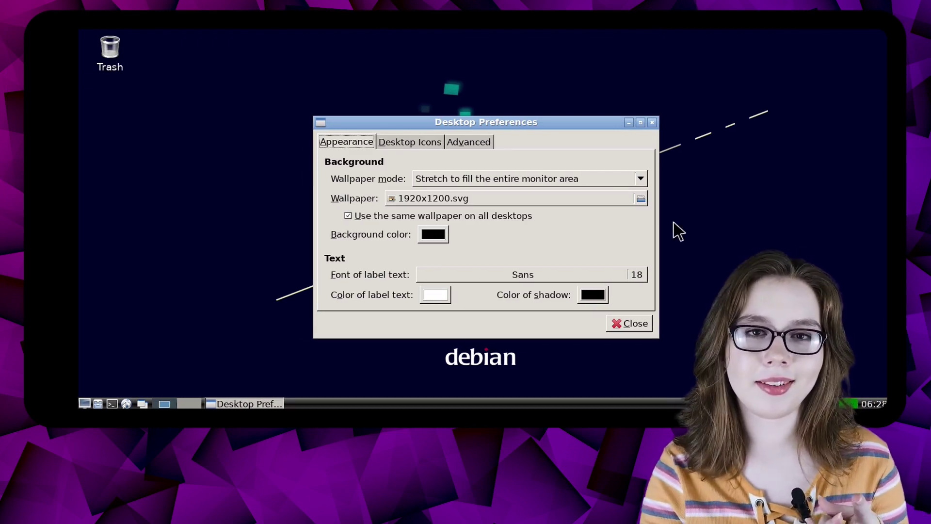
click(641, 322)
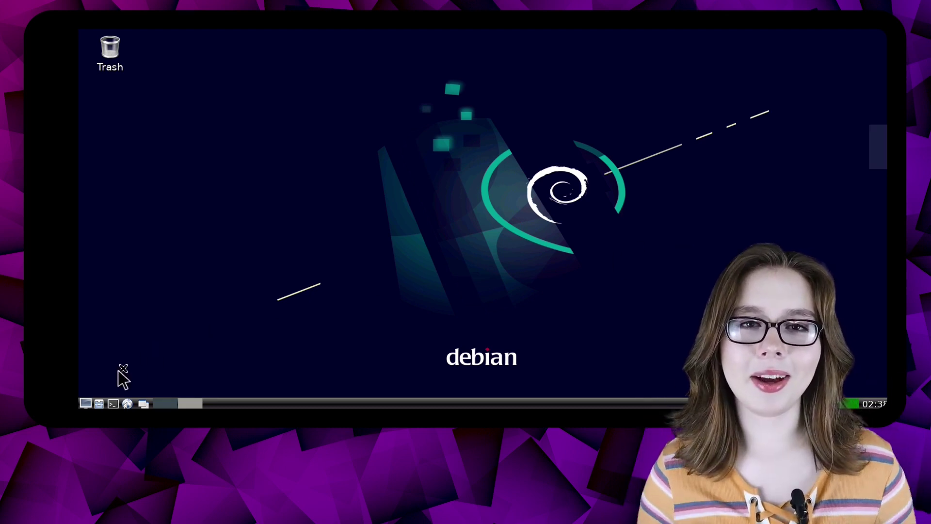
click(86, 401)
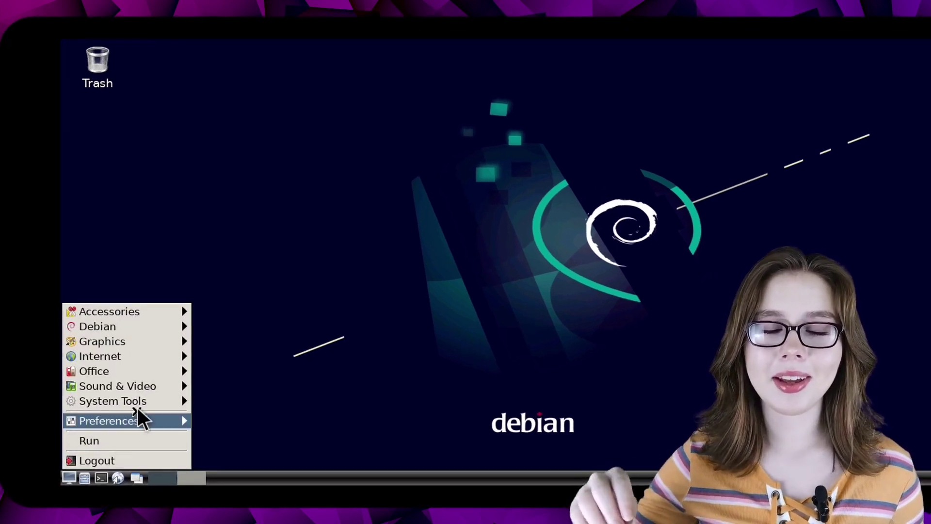
mouse_move(170, 336)
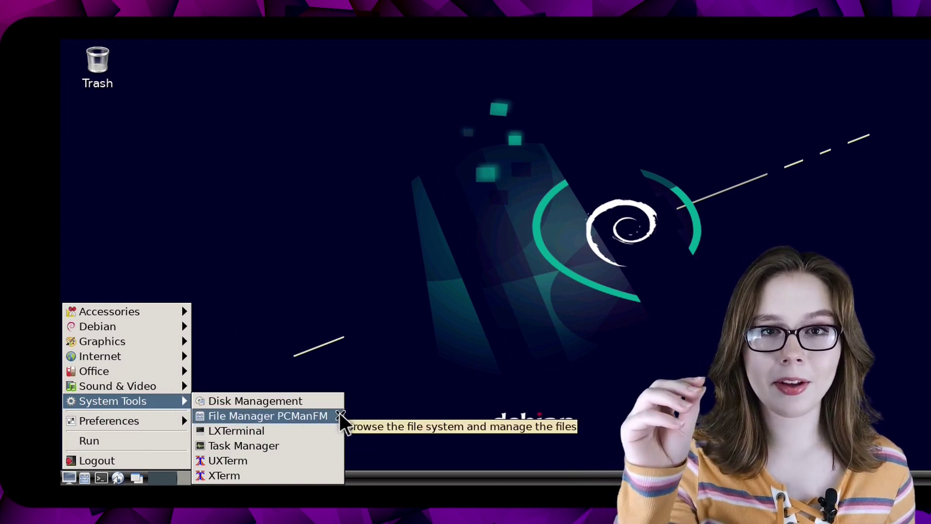
click(310, 416)
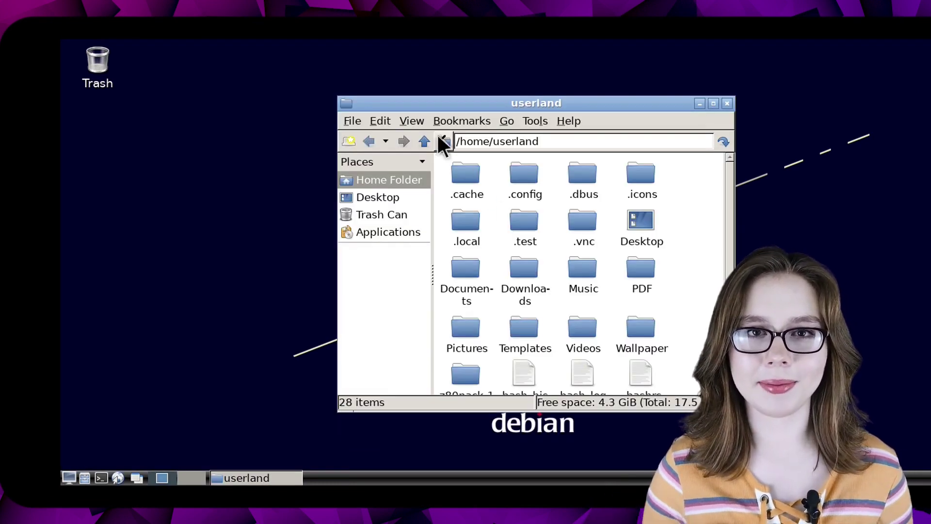
click(408, 116)
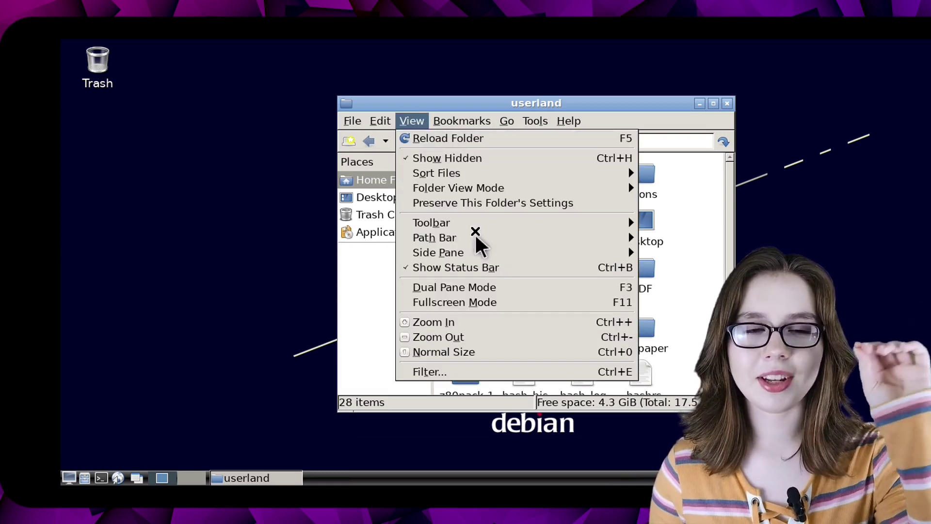
click(488, 320)
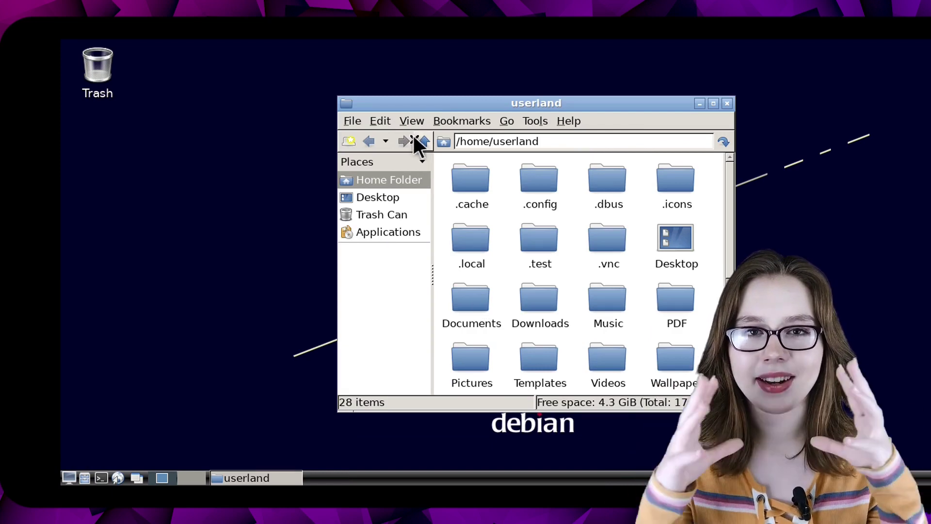
click(411, 120)
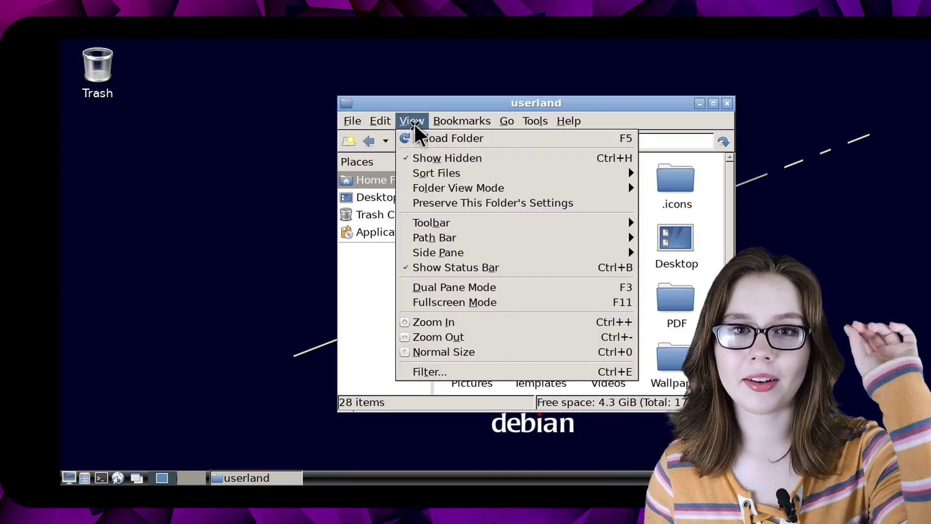
click(468, 336)
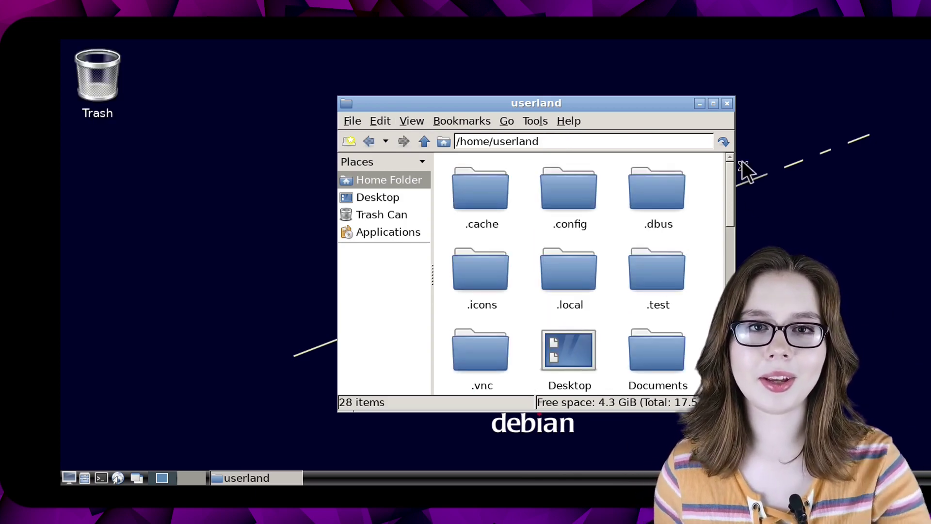
click(726, 104)
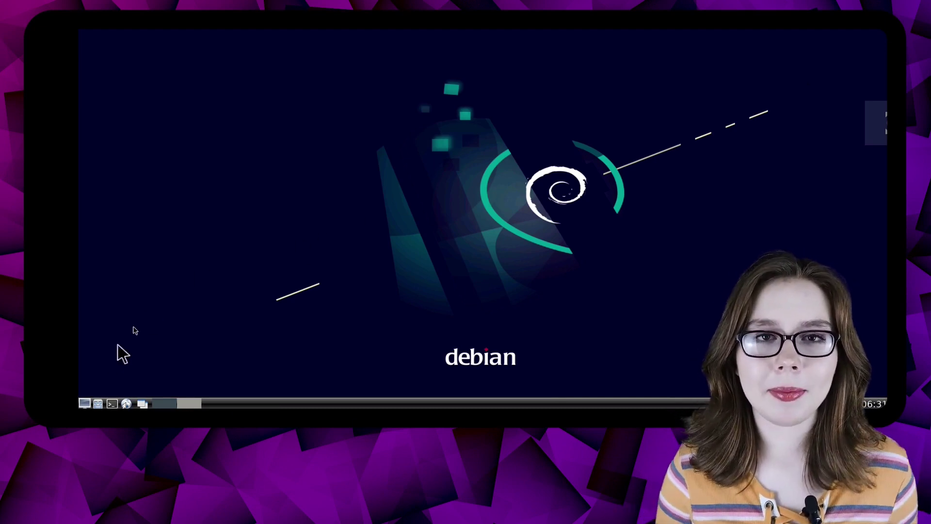
click(87, 403)
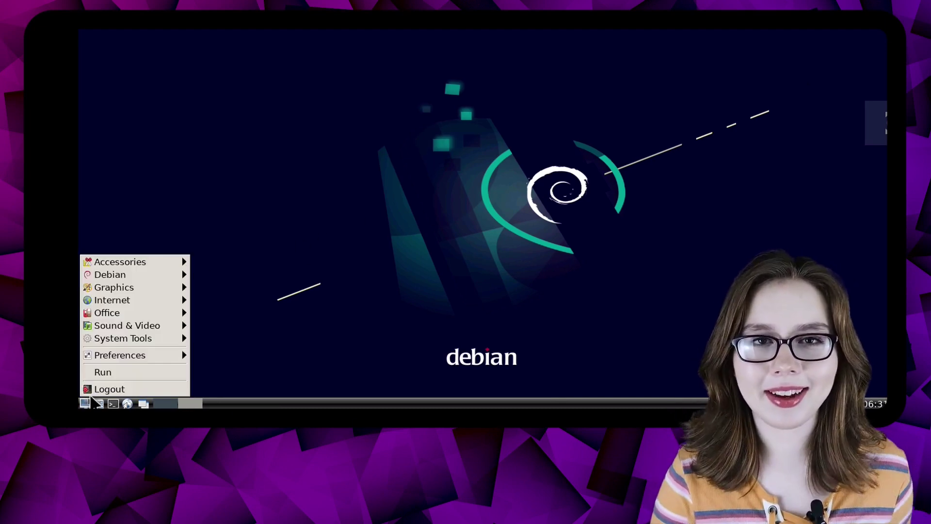
mouse_move(831, 94)
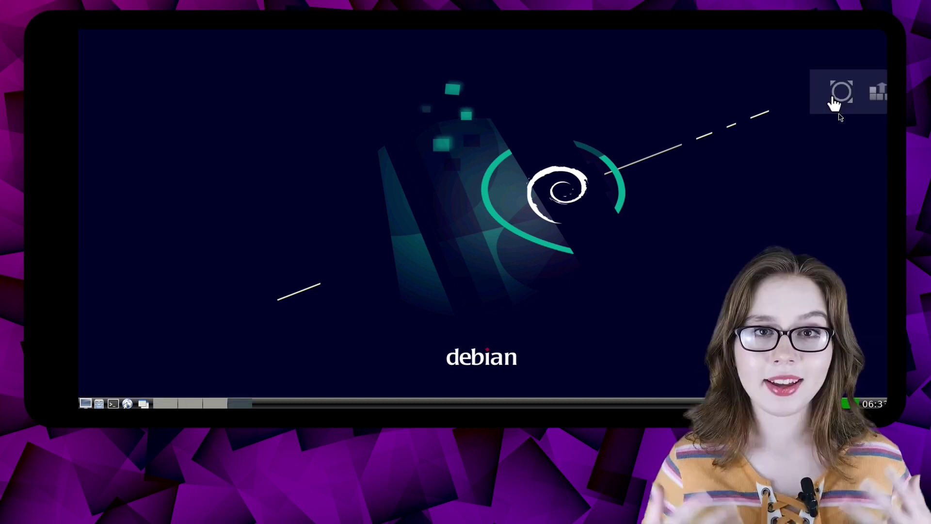
Disconnect the VNC viewer, stop the debian apps session, and start it again
drag(709, 103, 466, 84)
click(608, 83)
click(555, 214)
click(543, 199)
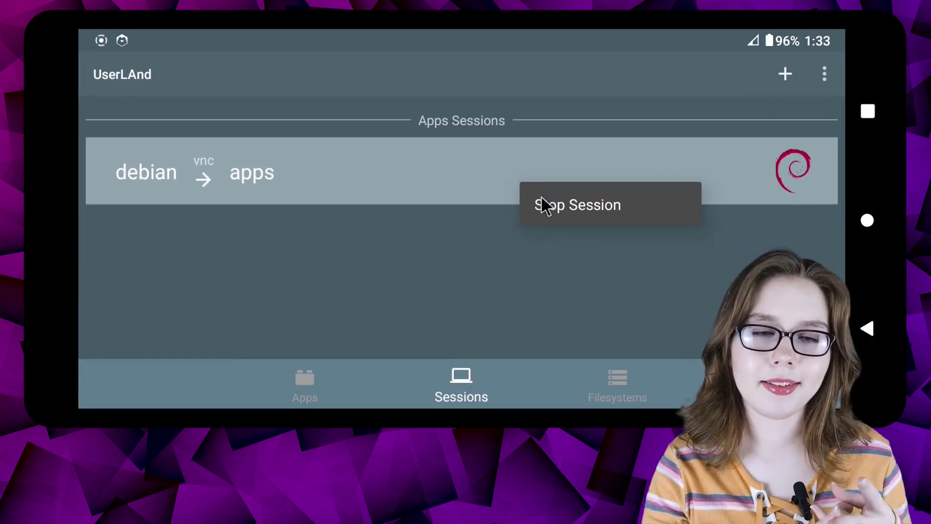
click(630, 204)
click(497, 165)
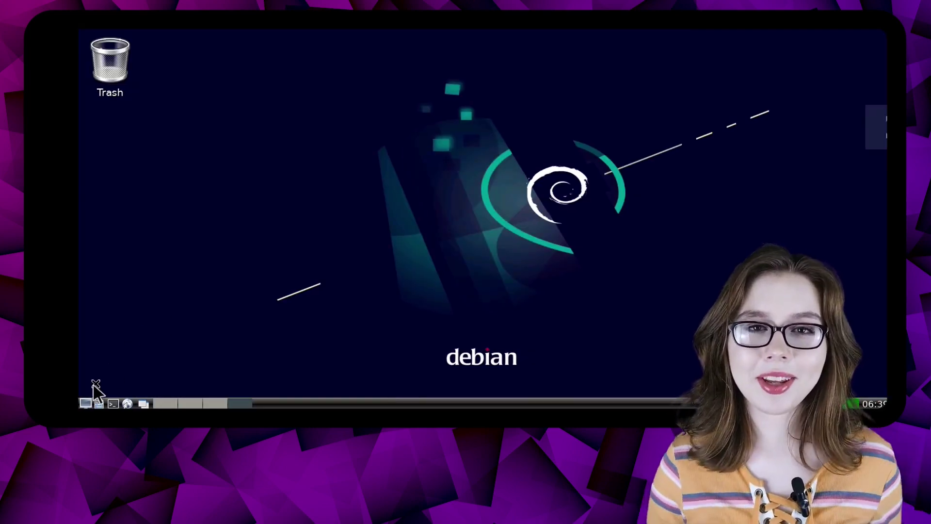
click(82, 404)
mouse_move(193, 269)
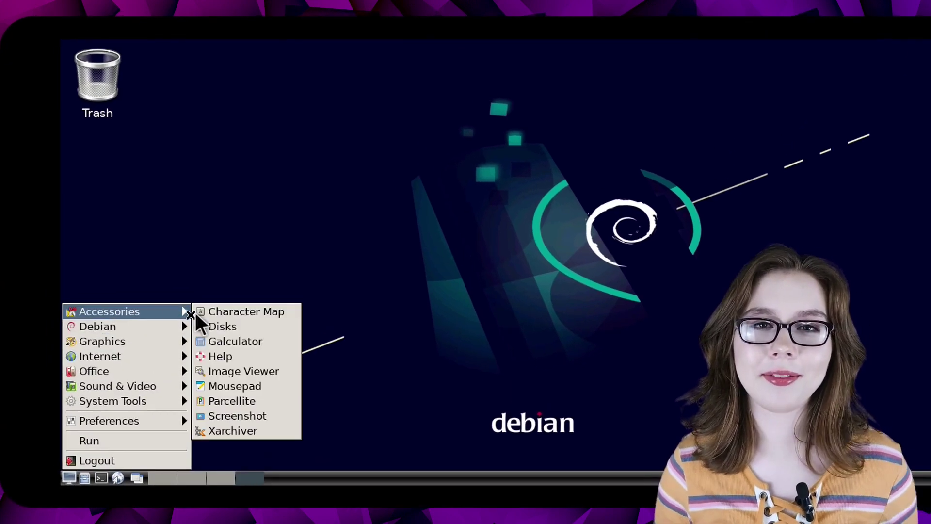
right_click(291, 387)
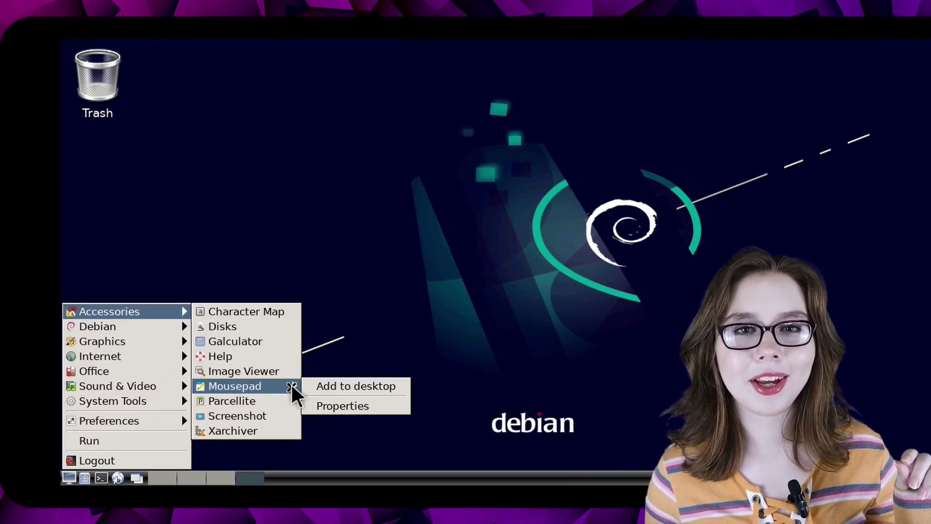
click(406, 391)
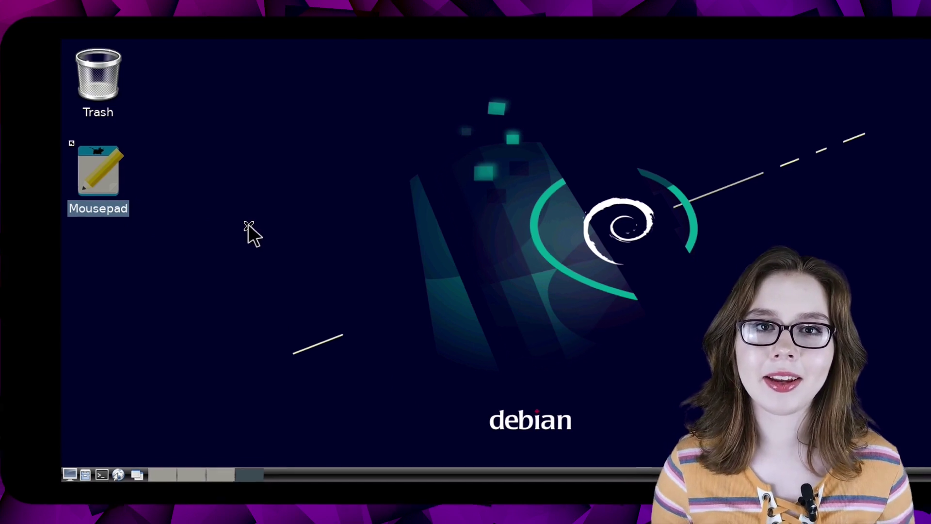
key(shift+Delete)
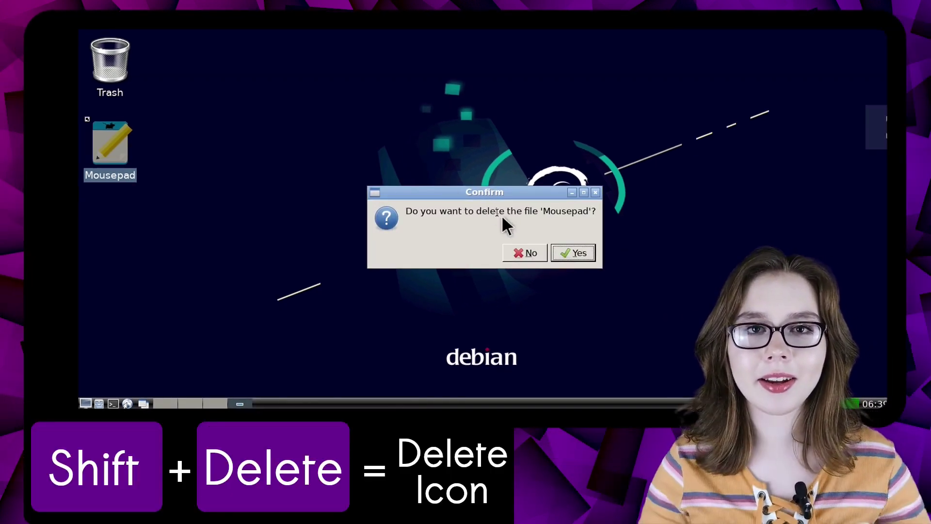
click(588, 249)
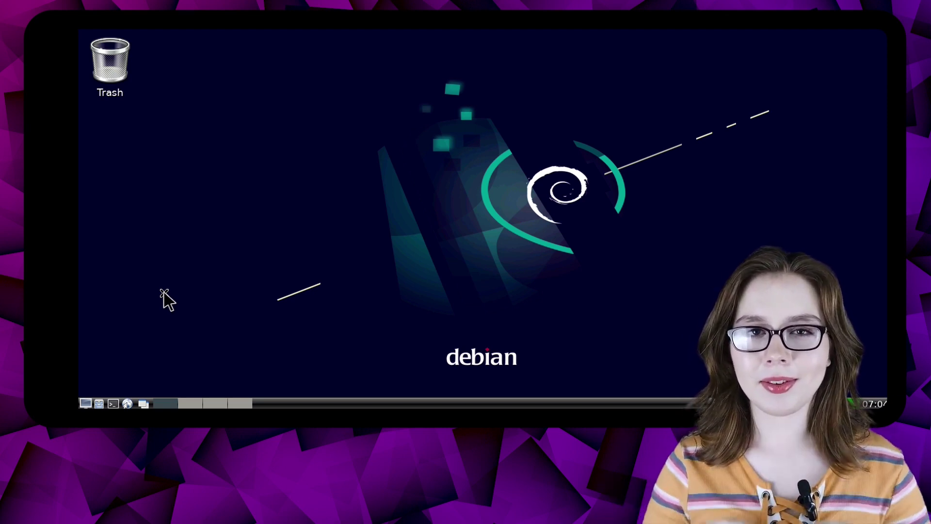
Open Screensaver preferences, decline launching the daemon, and set Mode to Disable Screen Saver
click(86, 403)
mouse_move(162, 356)
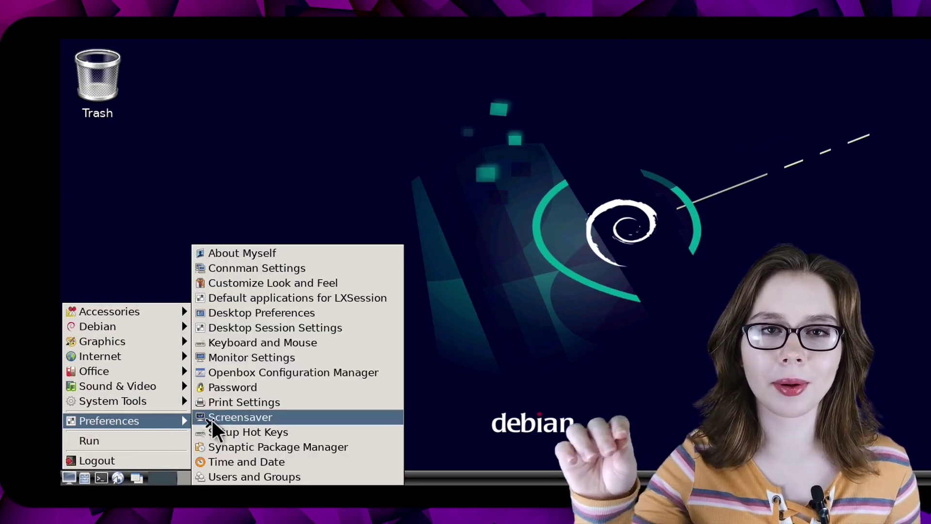
click(285, 417)
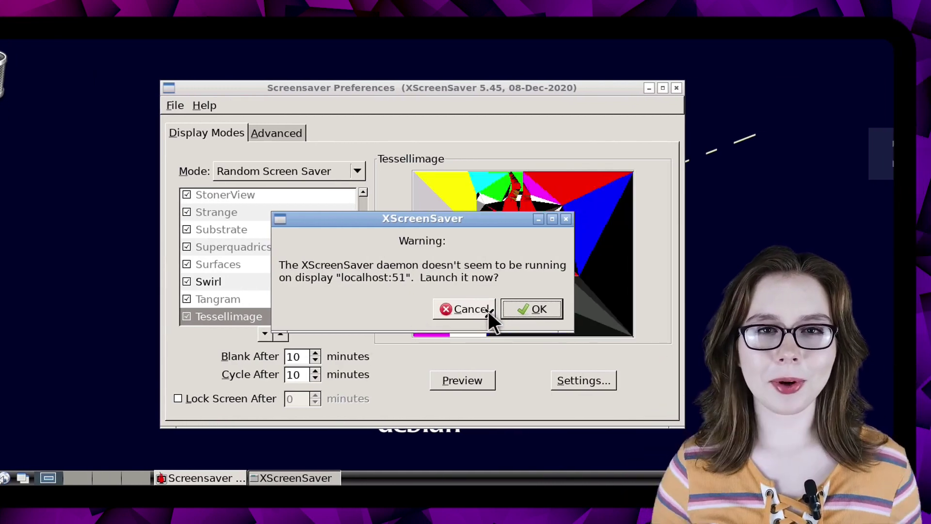
click(484, 310)
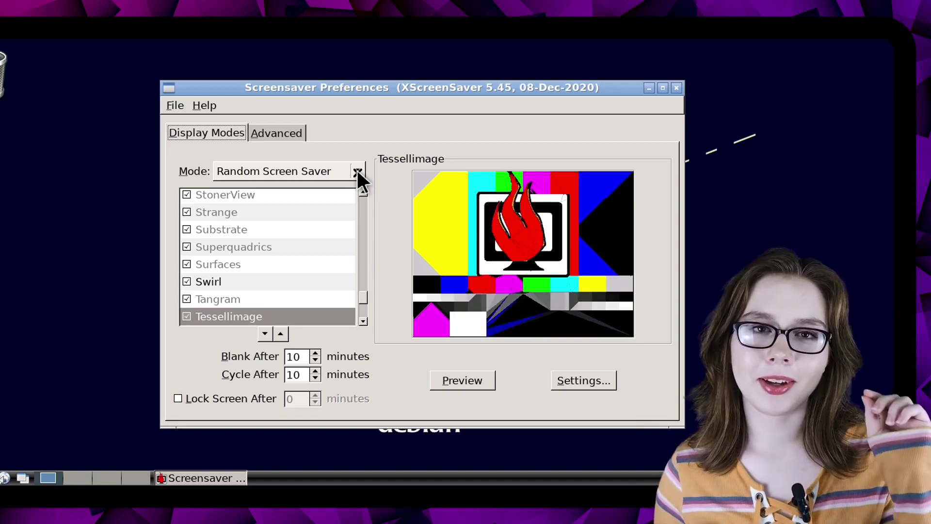
click(357, 170)
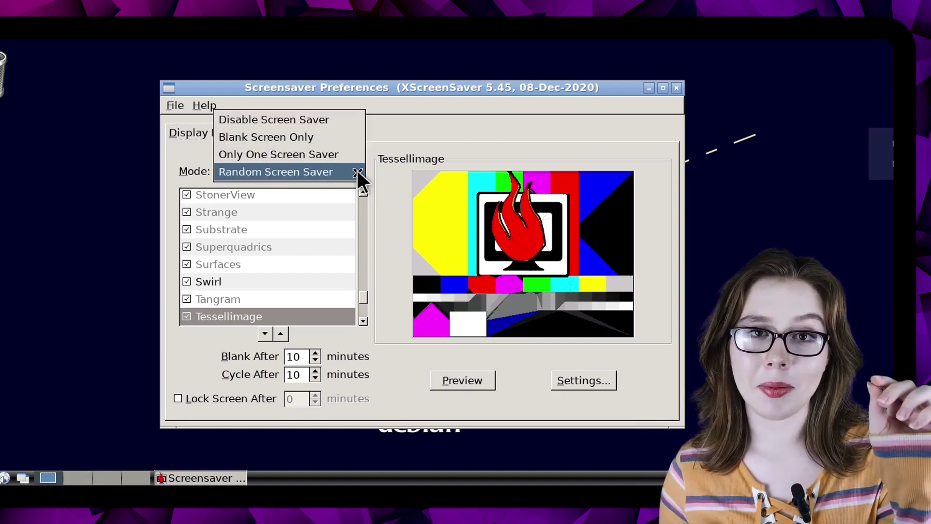
click(344, 119)
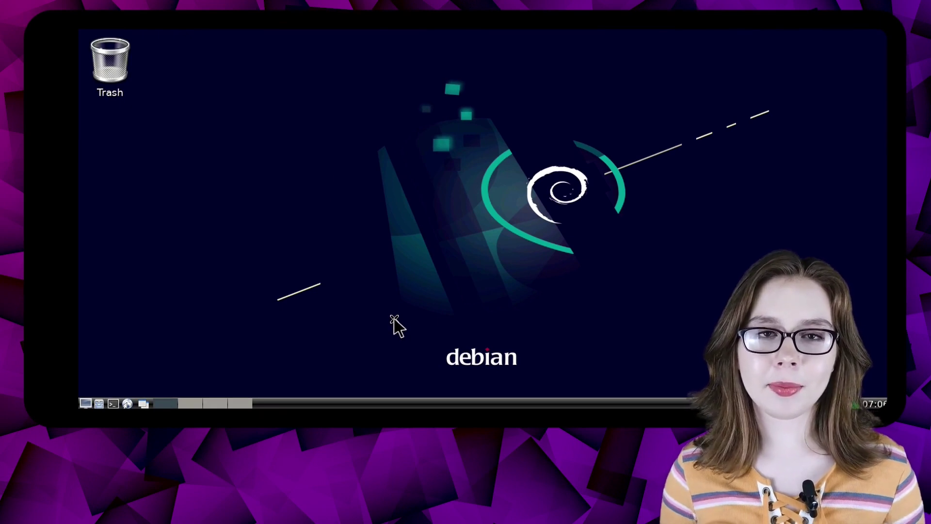
In Panel Settings' Appearance, enable a custom font size, raise it to 20, and close
right_click(385, 402)
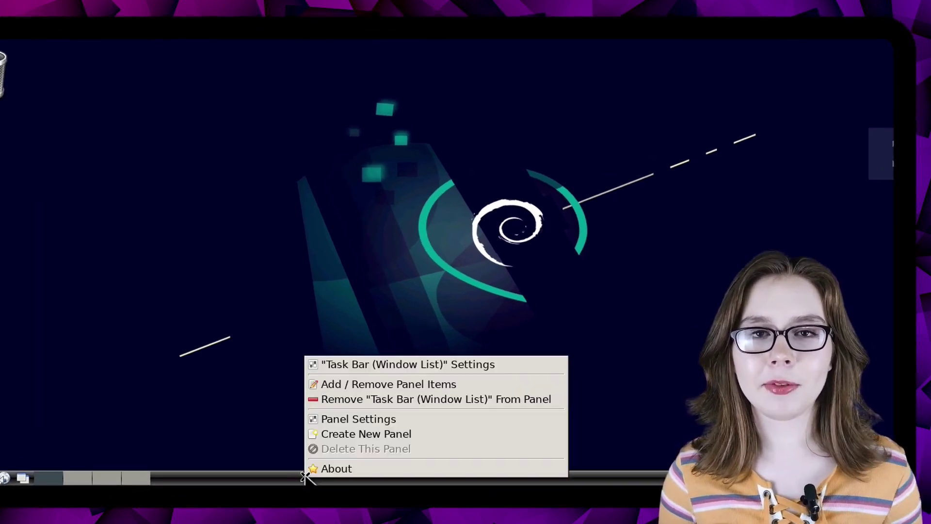
click(420, 418)
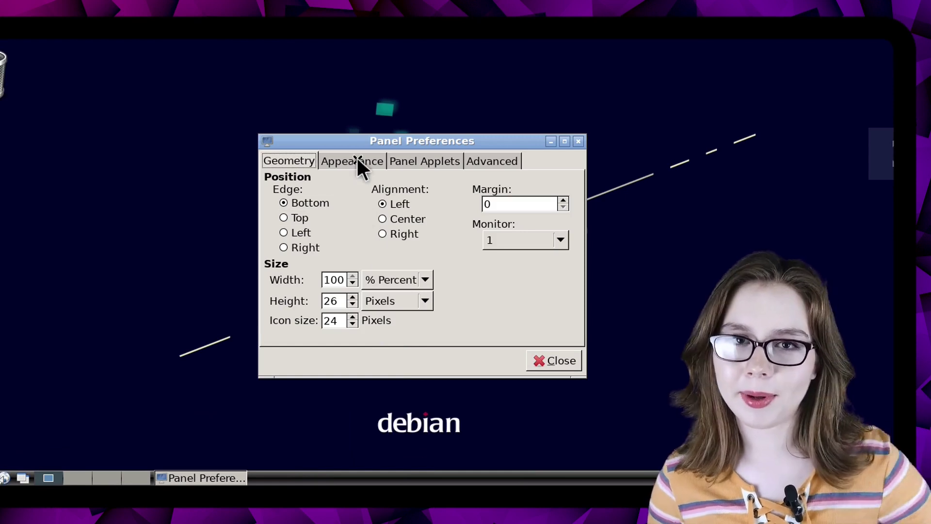
click(357, 161)
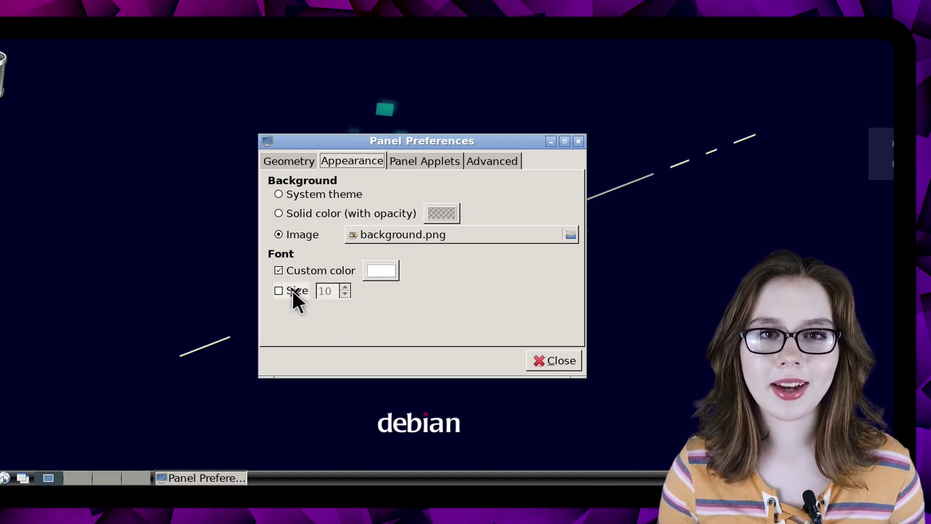
click(278, 291)
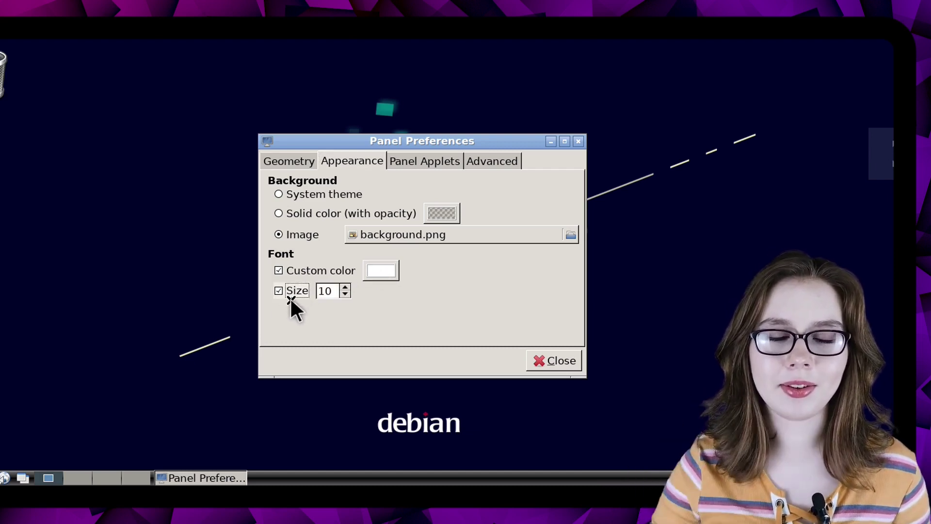
click(345, 286)
click(345, 286)
click(345, 286)
click(345, 286)
click(345, 286)
click(345, 286)
click(345, 286)
click(345, 286)
click(345, 286)
click(345, 286)
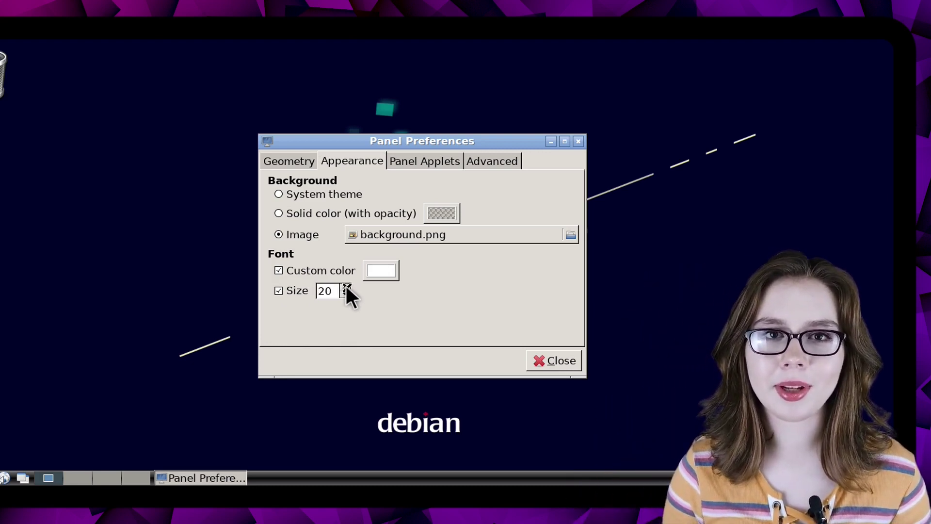
click(566, 361)
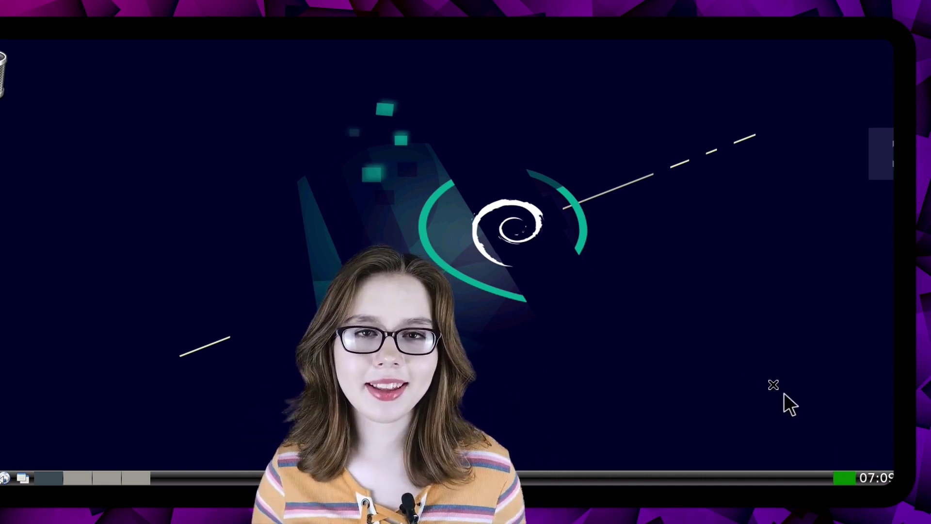
Remove the CPU Usage Monitor applet from the right end of the panel
right_click(846, 478)
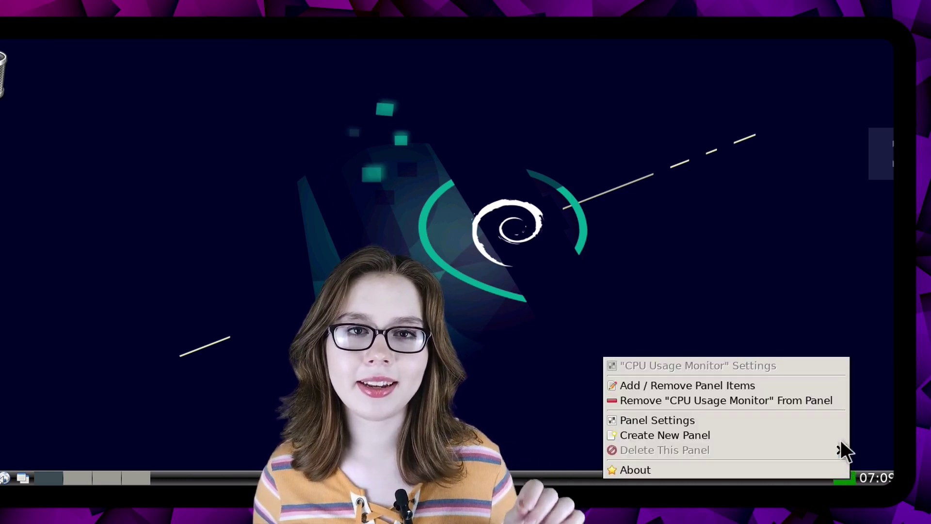
click(842, 398)
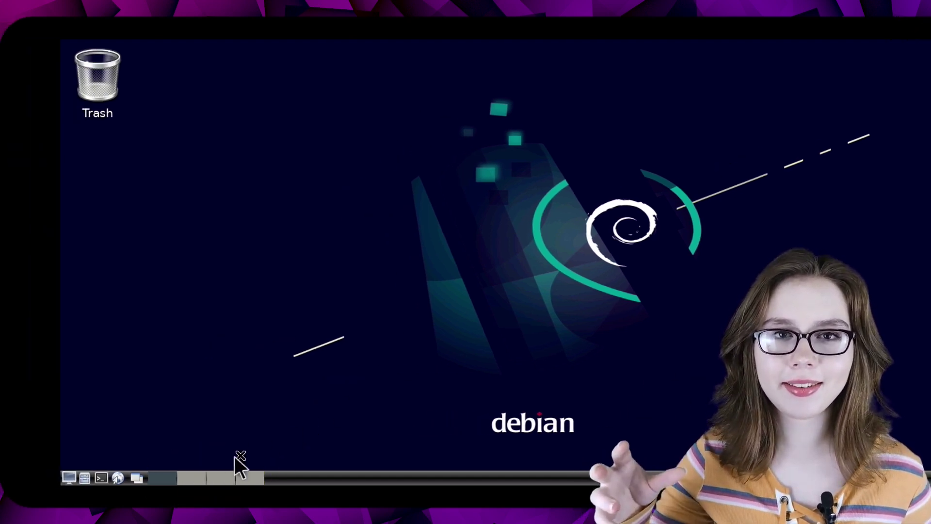
Open Desktop Pager Settings, lower the number of desktops to 2, and close the window
right_click(215, 477)
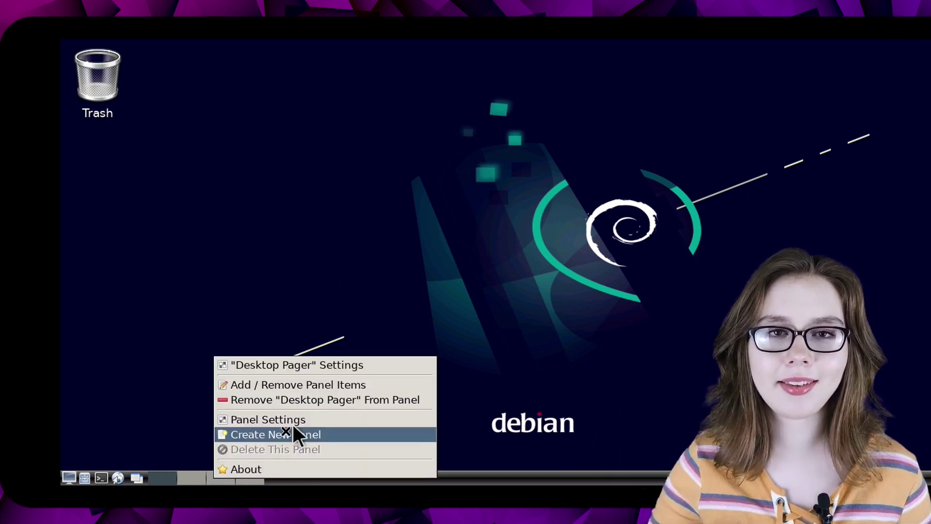
click(378, 365)
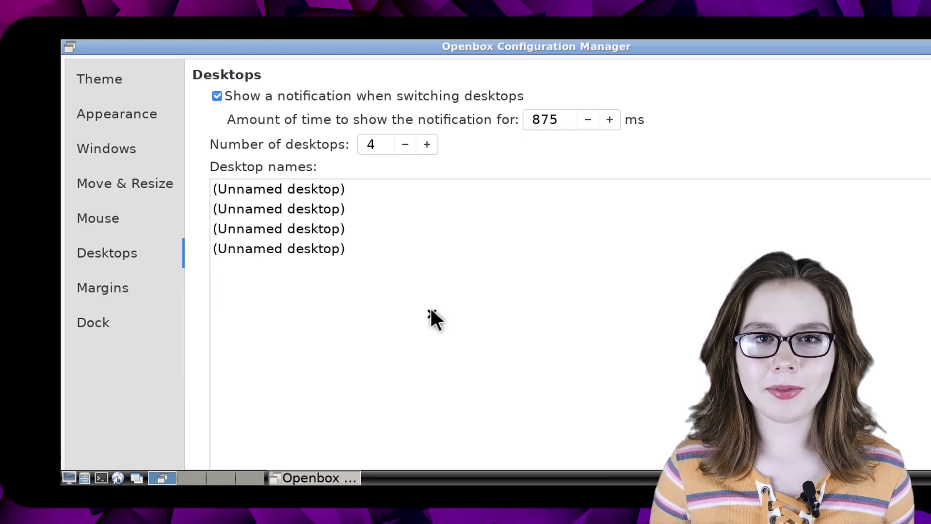
click(404, 148)
click(403, 147)
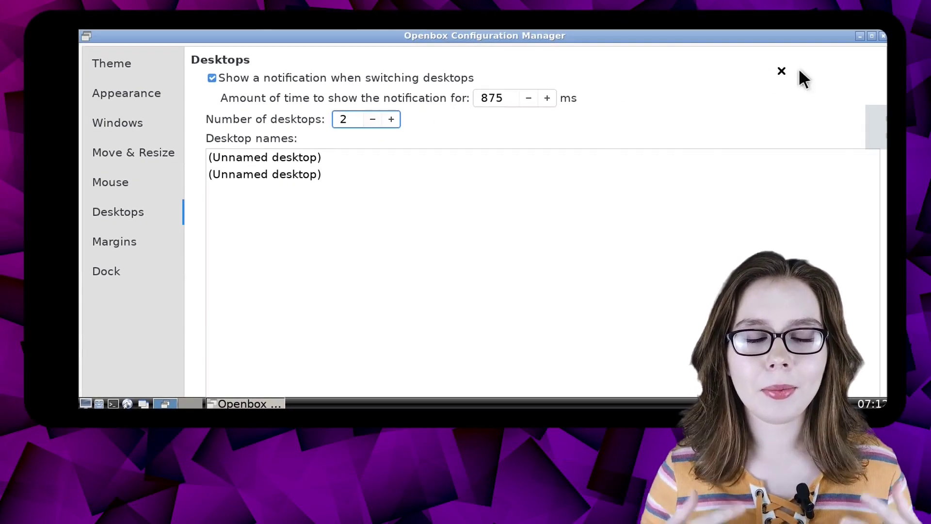
click(882, 36)
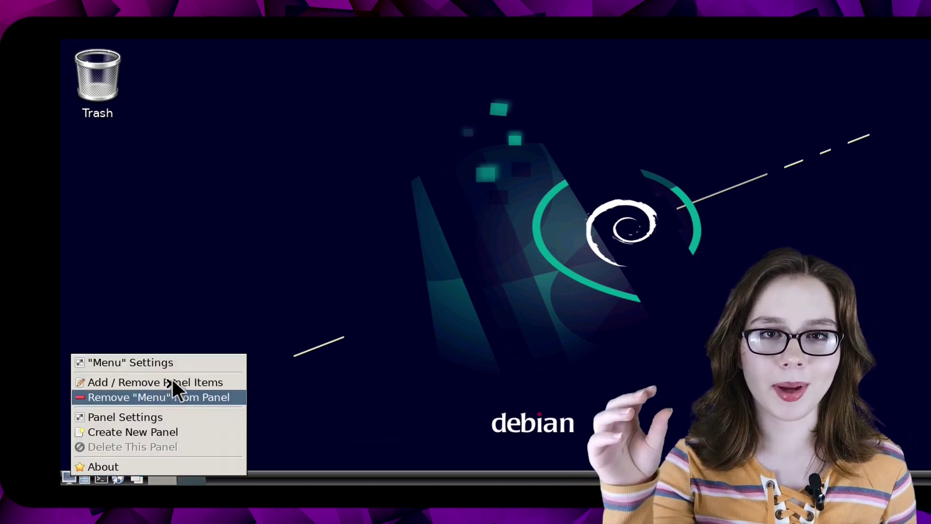
Open the Menu button's settings and browse for a new icon file
click(195, 362)
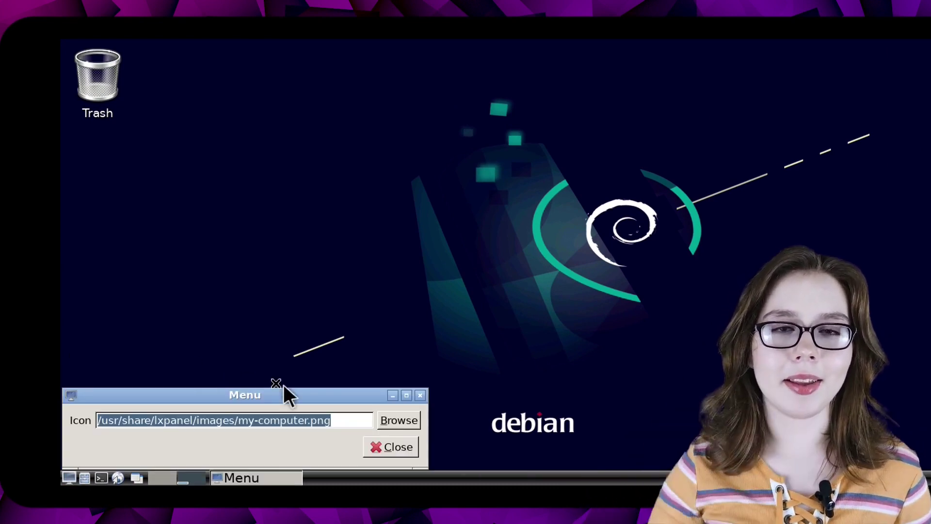
click(398, 418)
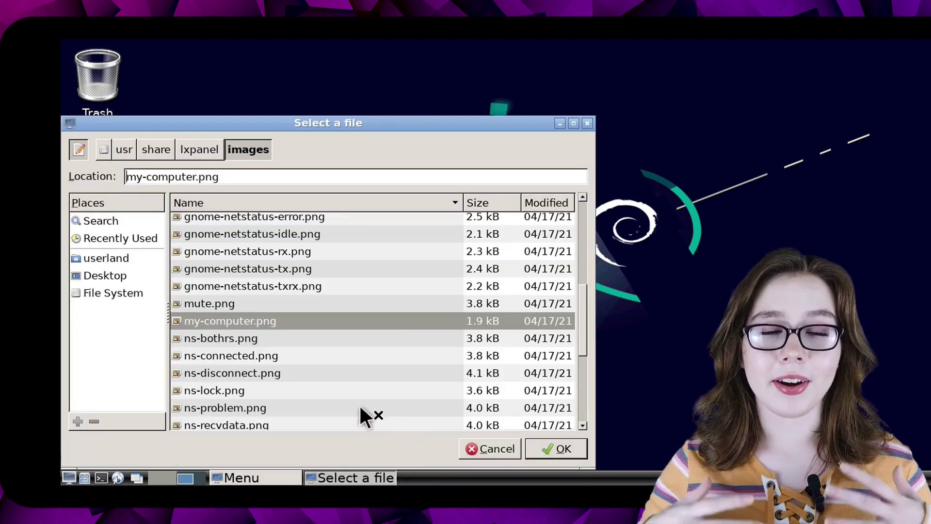
Navigate to /usr/share/icons/vendor/scalable/emblems and pick emblem-vendor-white.svg
click(105, 151)
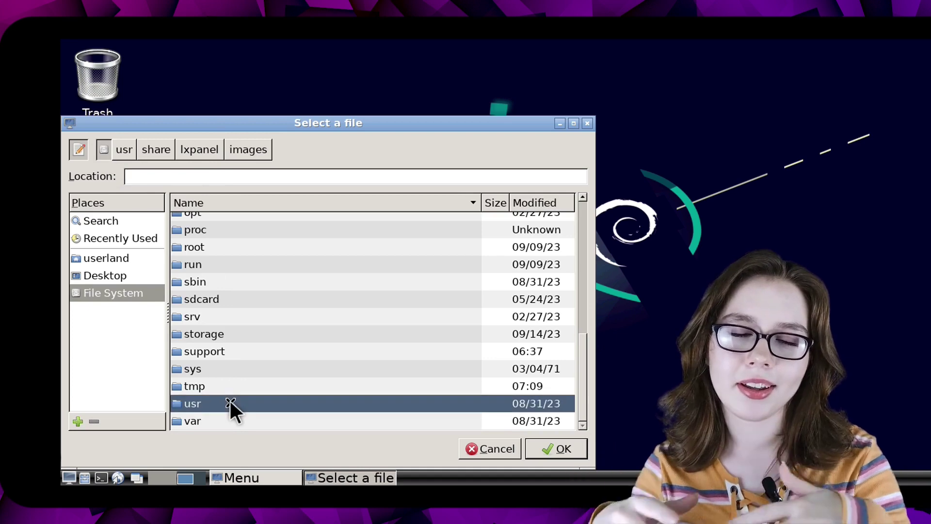
double_click(230, 403)
double_click(241, 339)
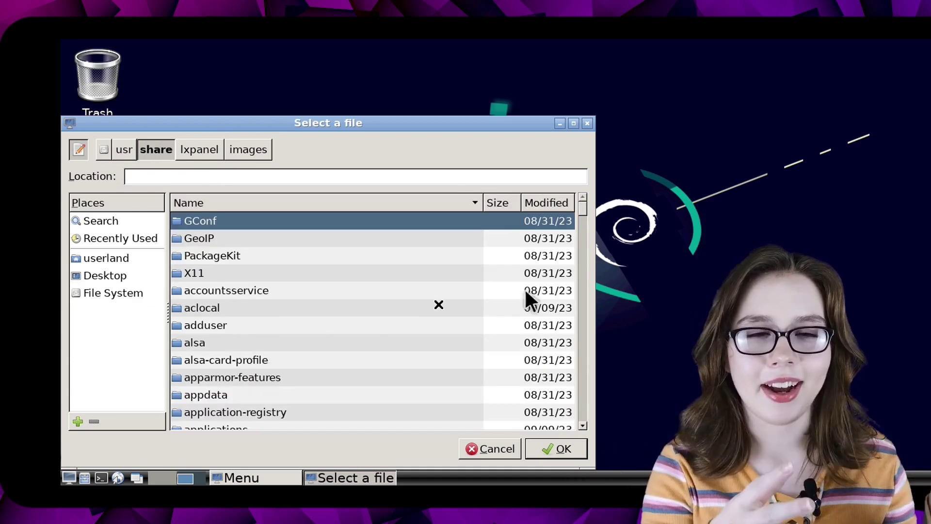
scroll(234, 242, down, 5)
click(234, 220)
double_click(234, 221)
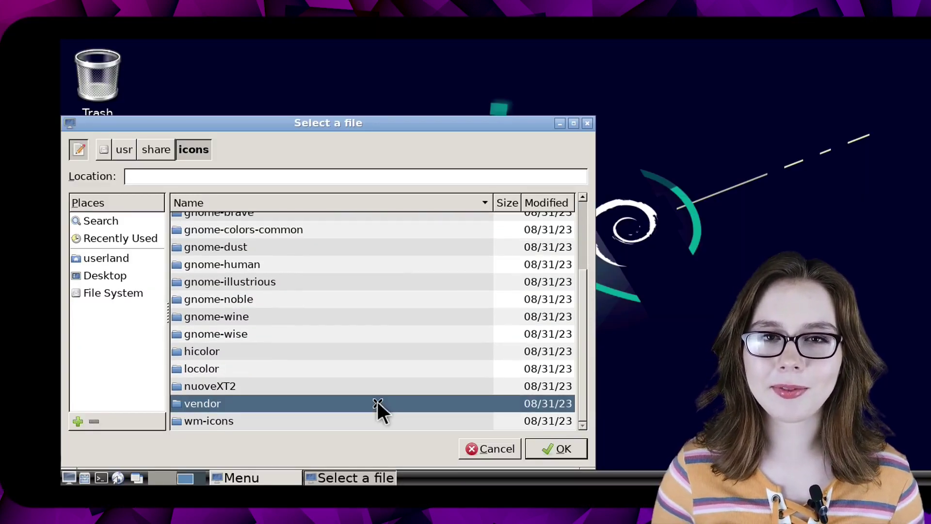
double_click(377, 402)
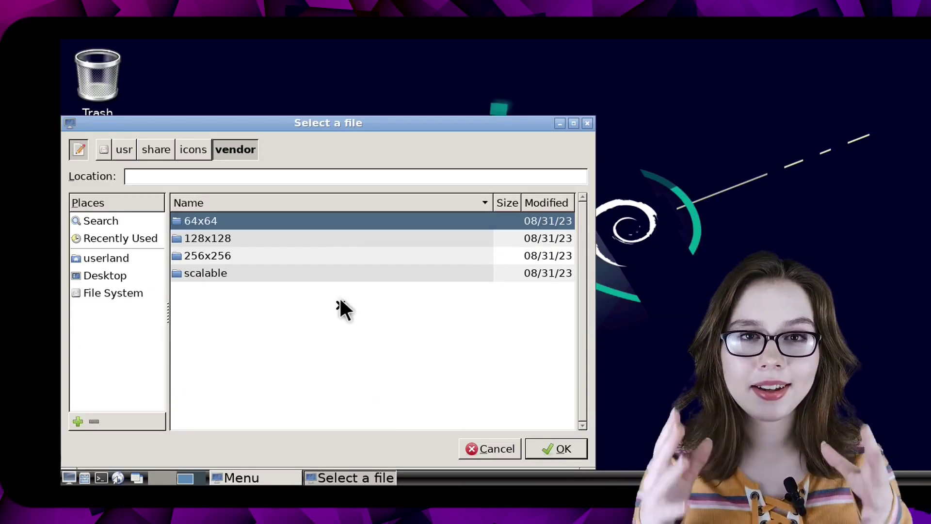
double_click(339, 273)
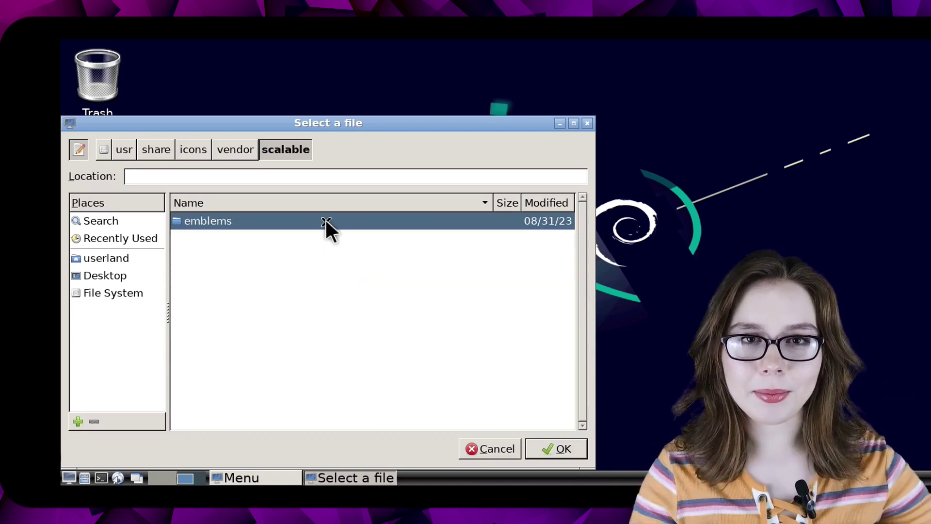
double_click(325, 220)
key(Down)
key(Down)
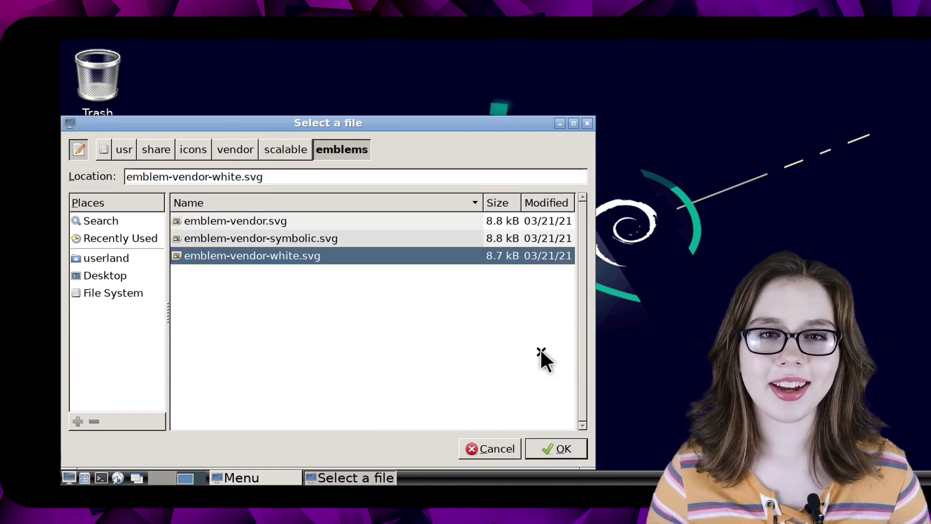
Confirm emblem-vendor-white.svg as the menu icon and close the Menu settings
click(574, 453)
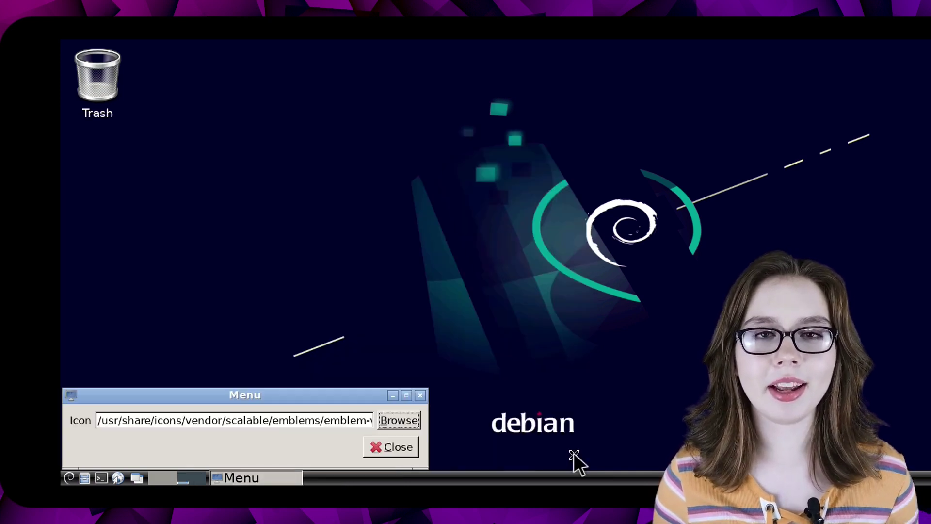
click(404, 450)
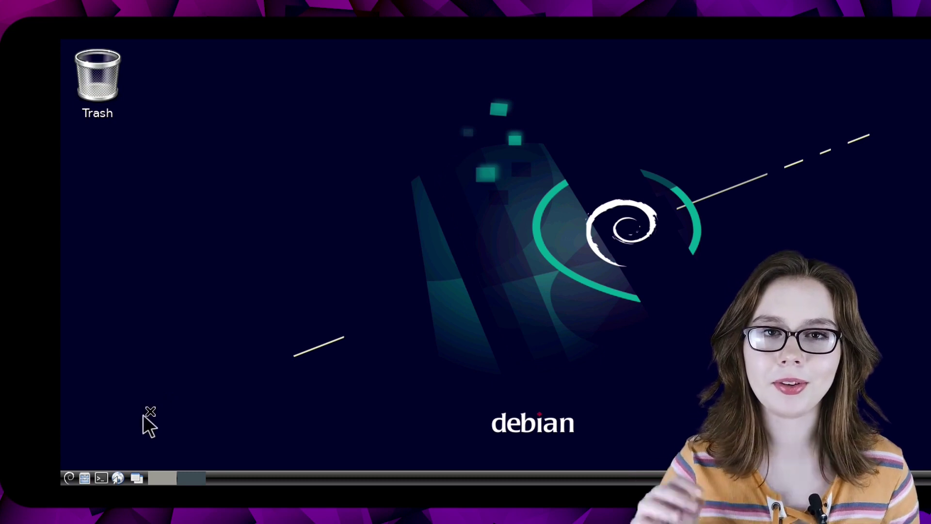
Launch LXTerminal from System Tools and maximize its window
click(66, 477)
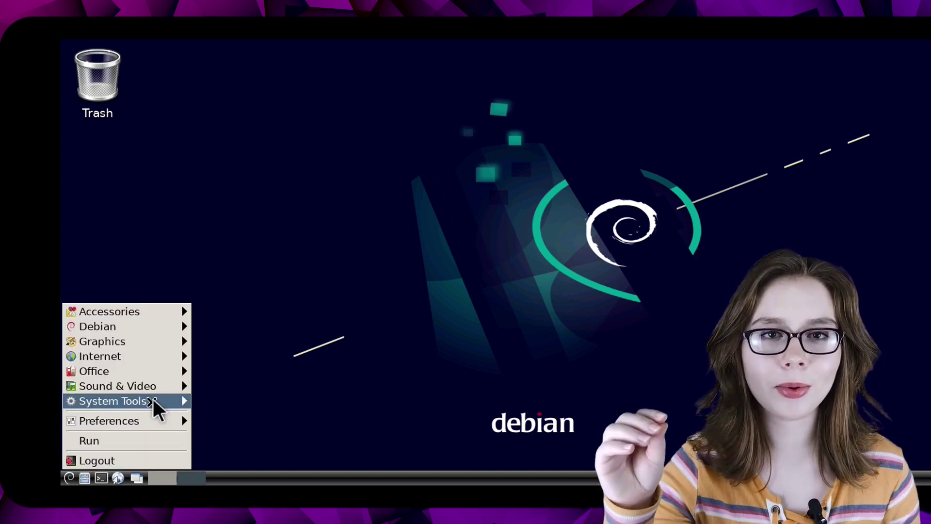
mouse_move(155, 402)
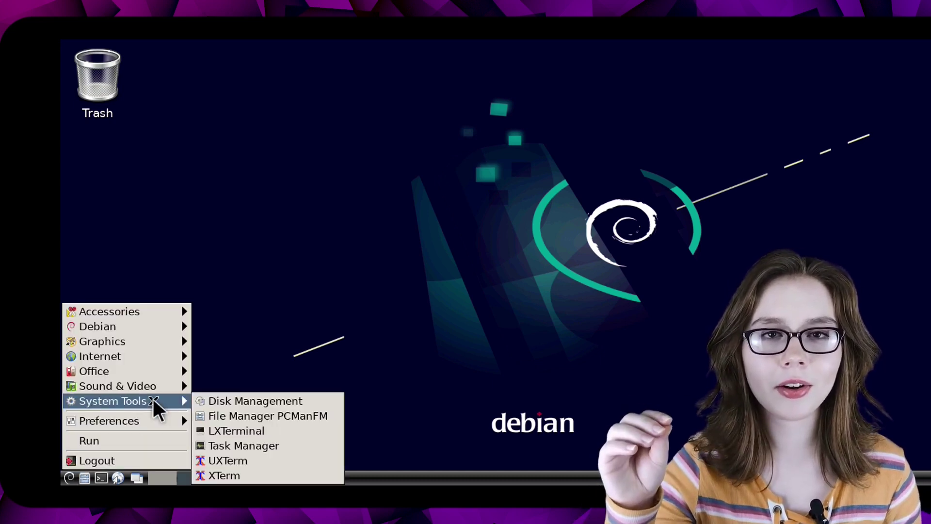
click(279, 431)
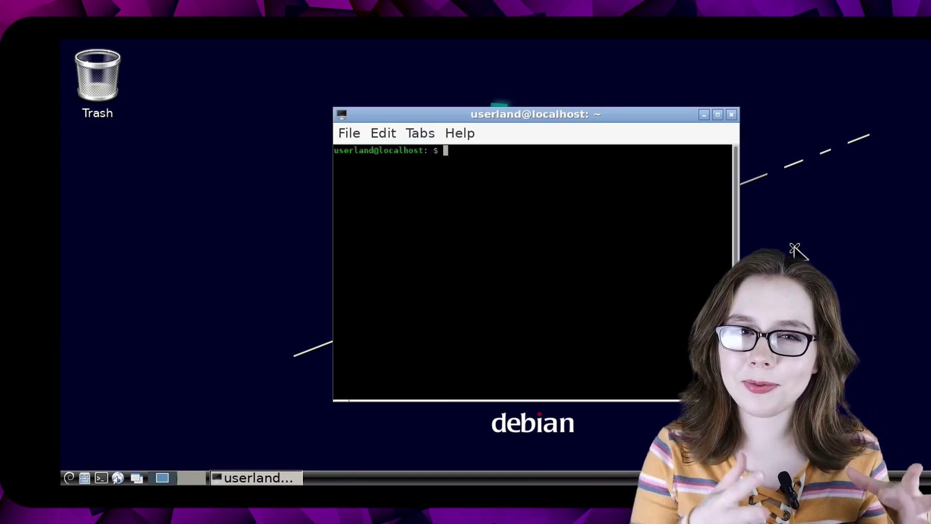
click(718, 115)
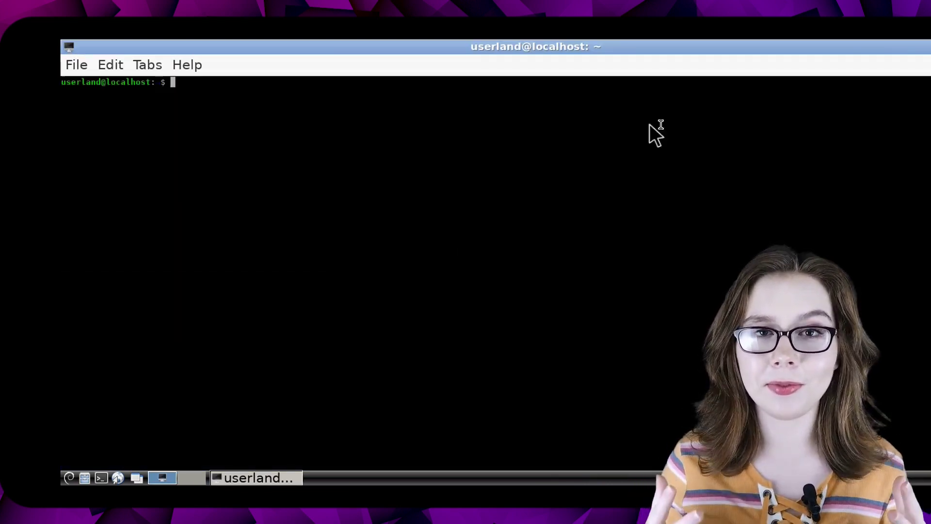
Set the LXTerminal font to Monospace Regular 20 in Preferences
click(118, 67)
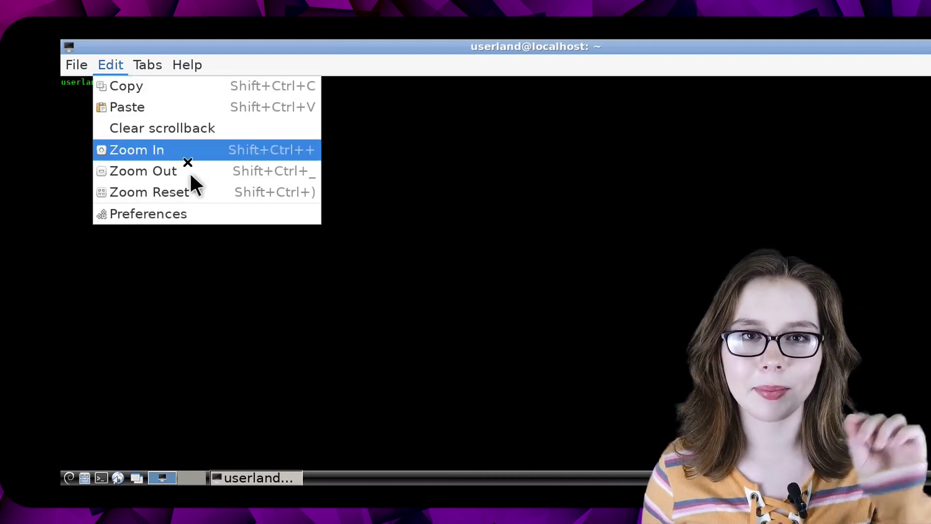
click(211, 216)
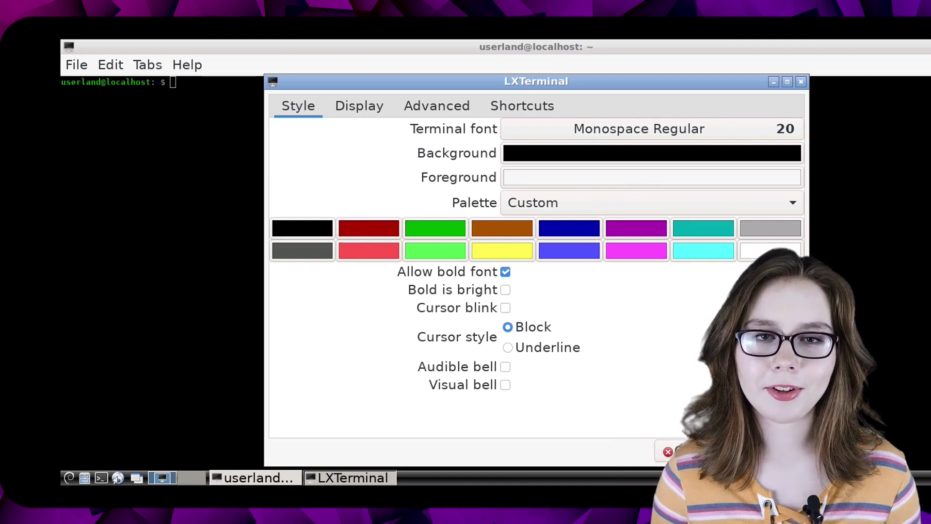
click(795, 449)
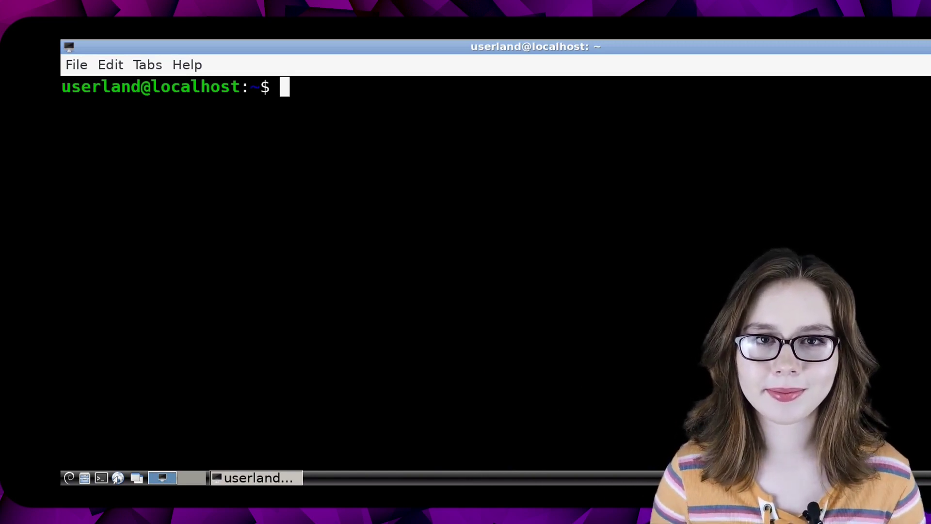
Change into ~/.config and remove the lxpanel folder with rm -r lxpanel
text(c)
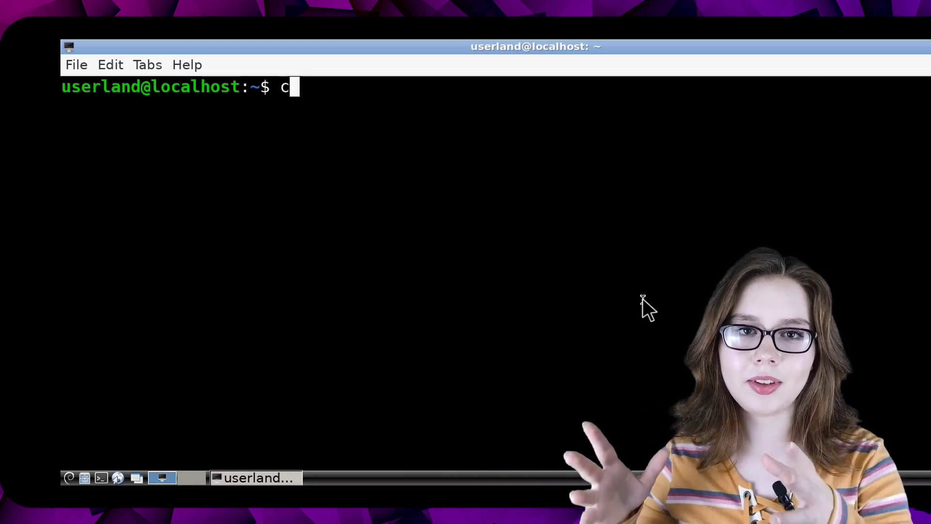
text(d ~/)
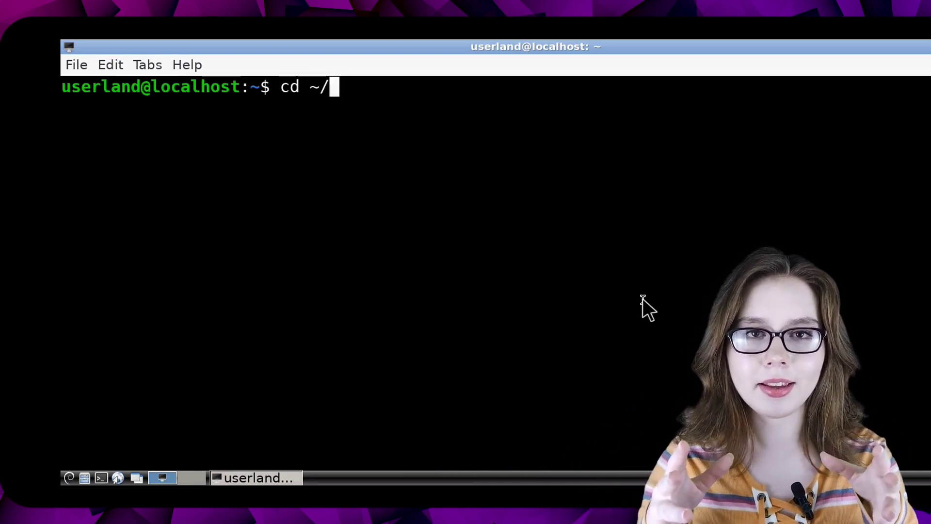
text(.config)
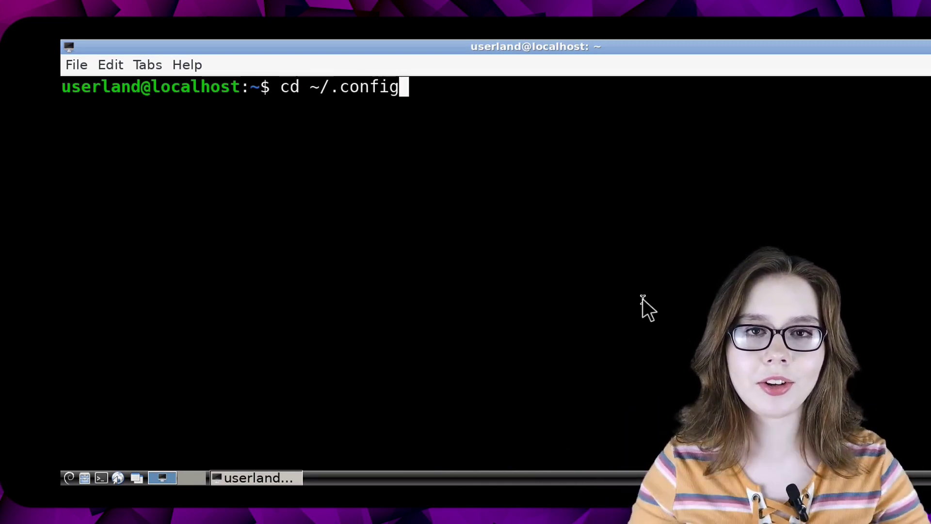
key(Return)
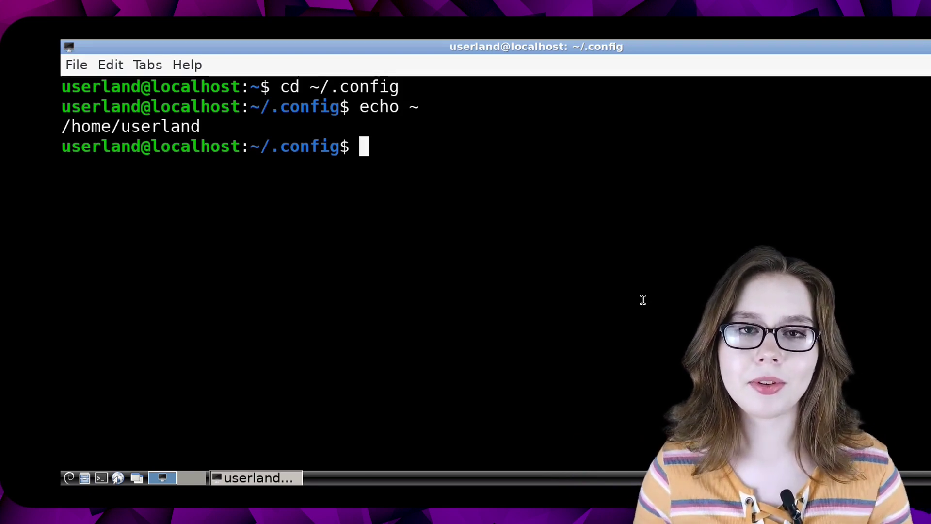
text(rm -r lxpanel)
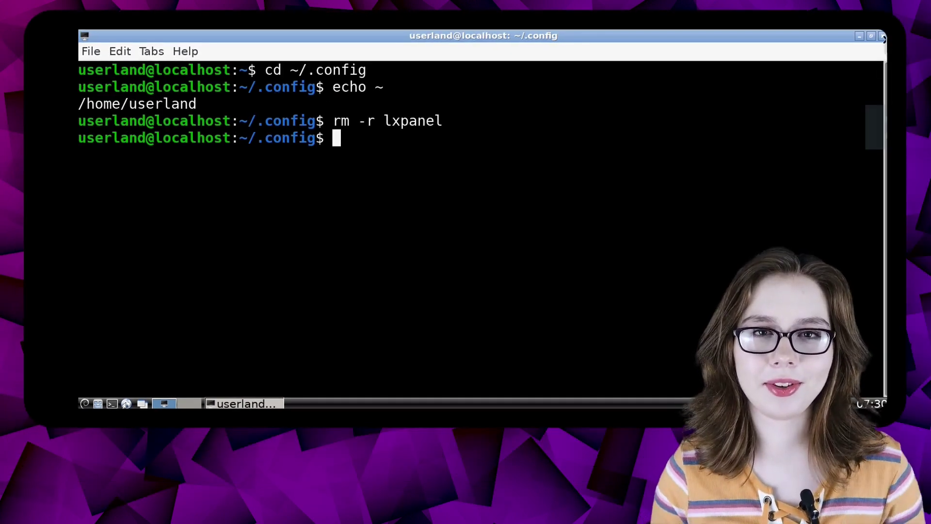
Close the terminal and disconnect the VNC viewer from the Debian desktop
click(881, 36)
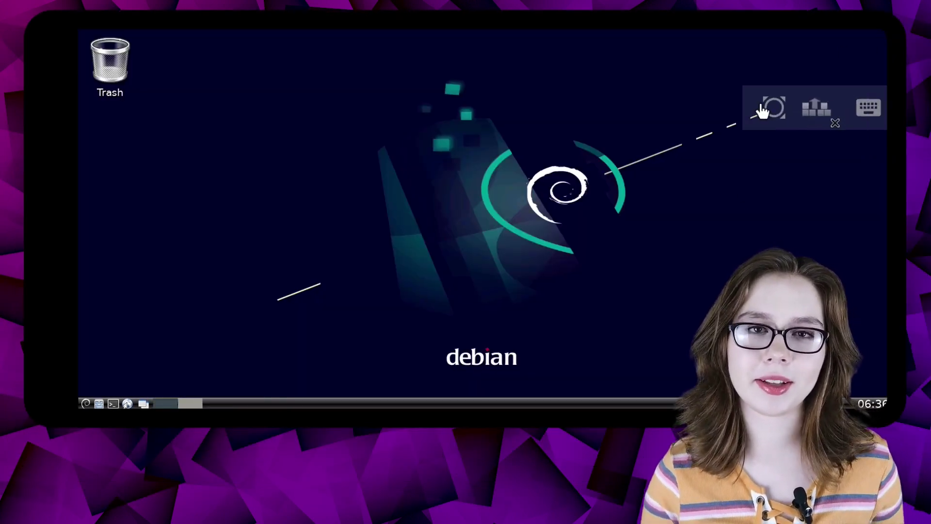
drag(662, 103, 526, 94)
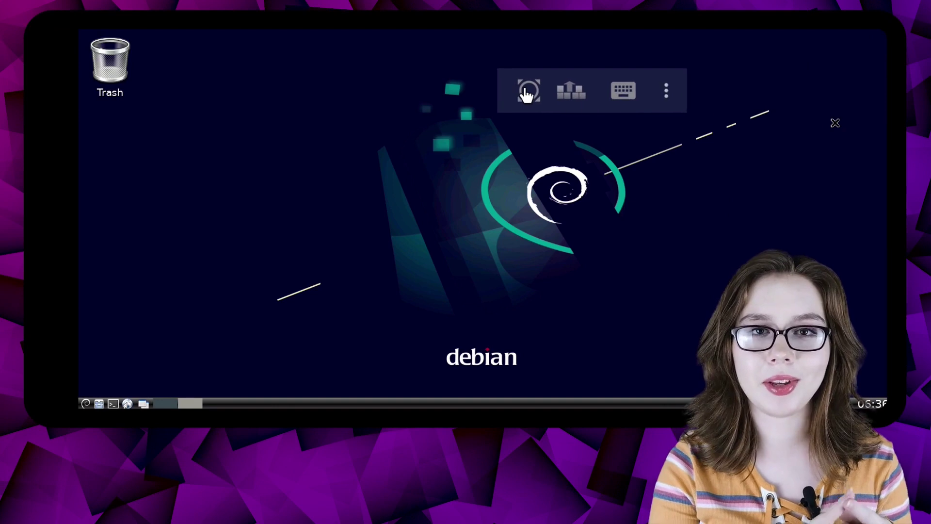
click(675, 97)
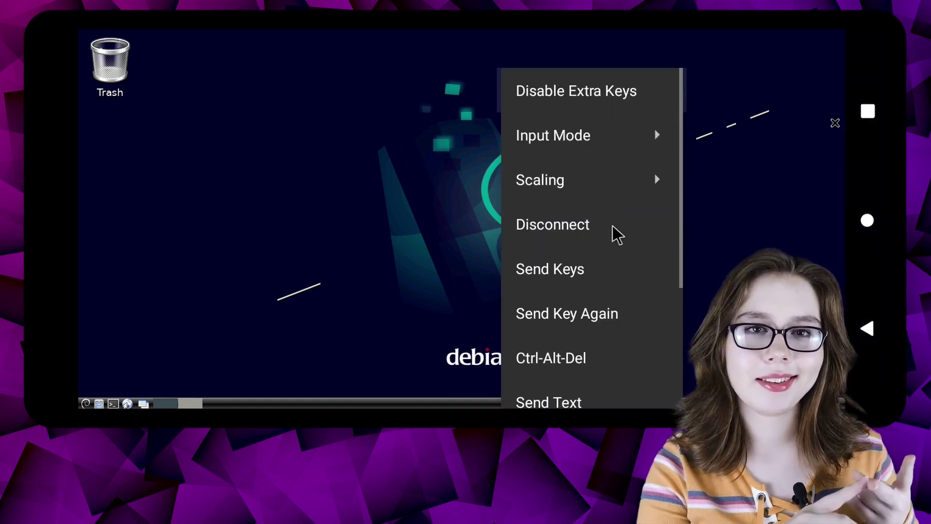
click(615, 229)
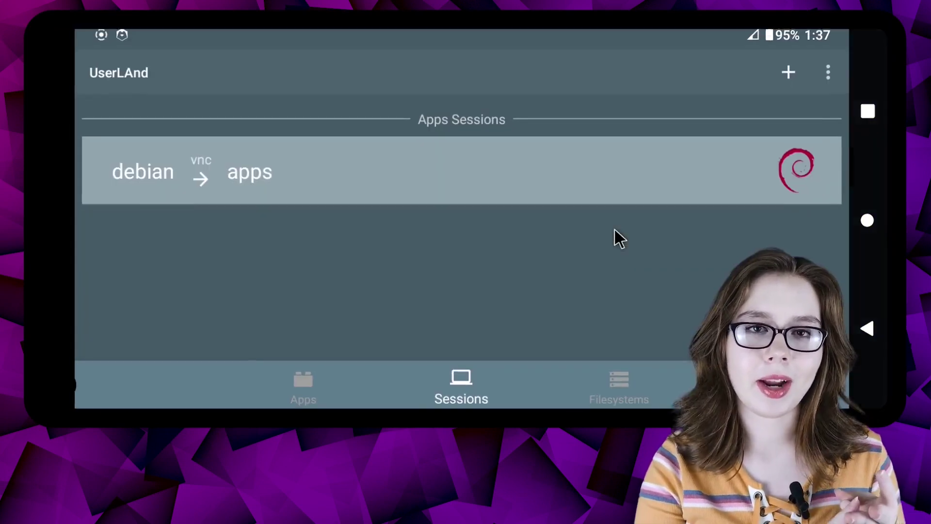
Stop the debian apps session in UserLAnd and start it again
click(479, 171)
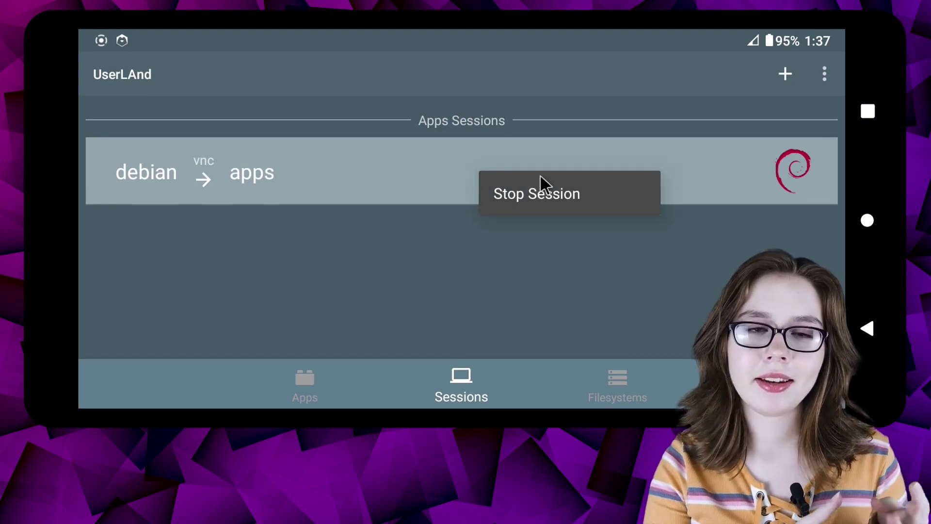
click(614, 193)
click(514, 179)
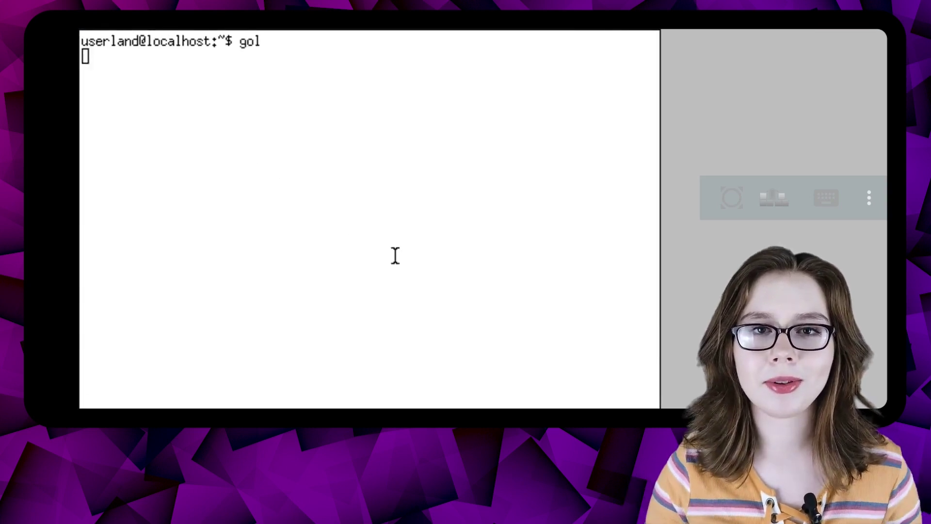
Run exit in the startup xterm to return to the LXDE desktop
text(exit)
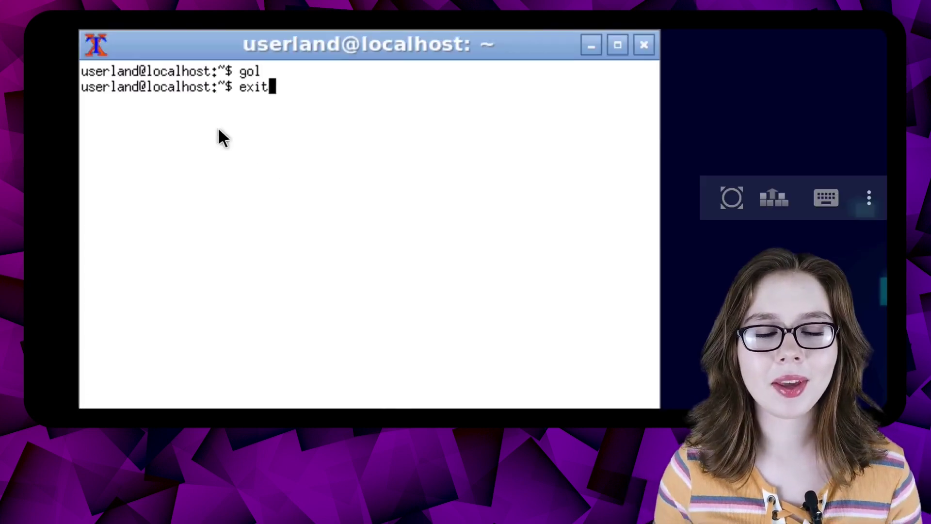
key(Return)
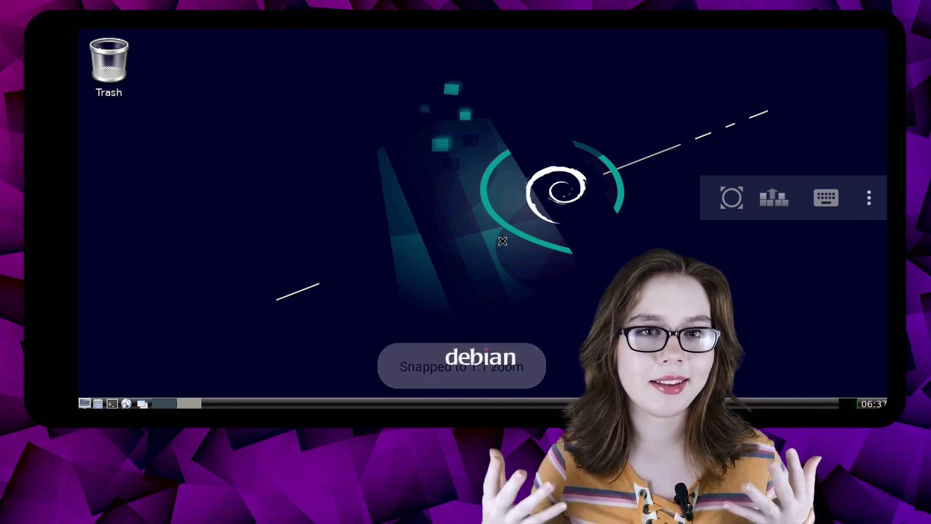